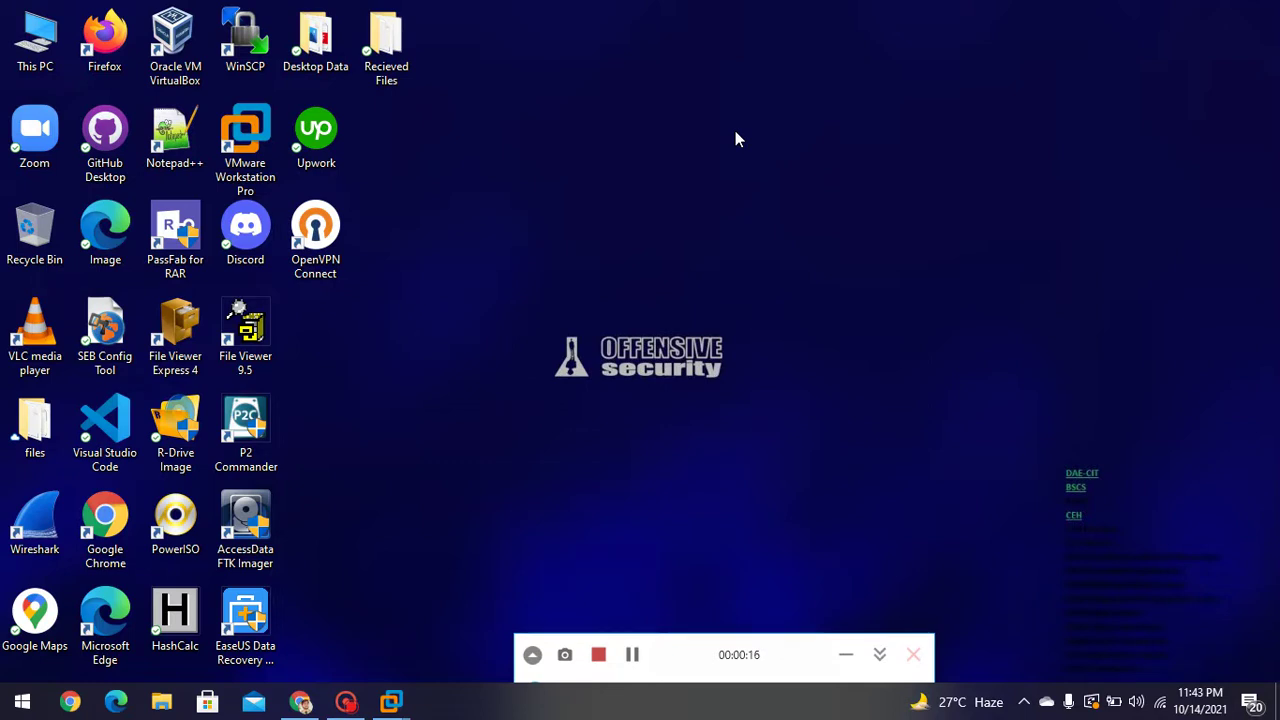
Show the open virtual machine previews from the VMware Workstation taskbar icon
left_click(390, 701)
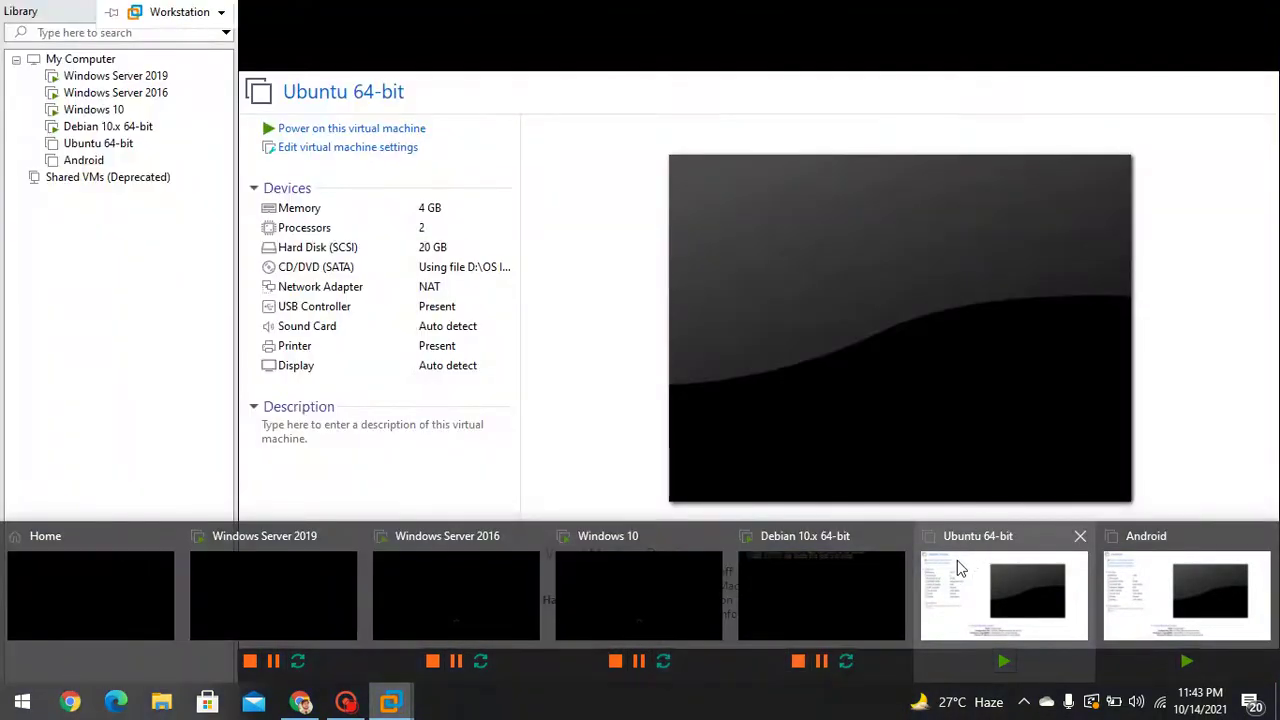
left_click(957, 560)
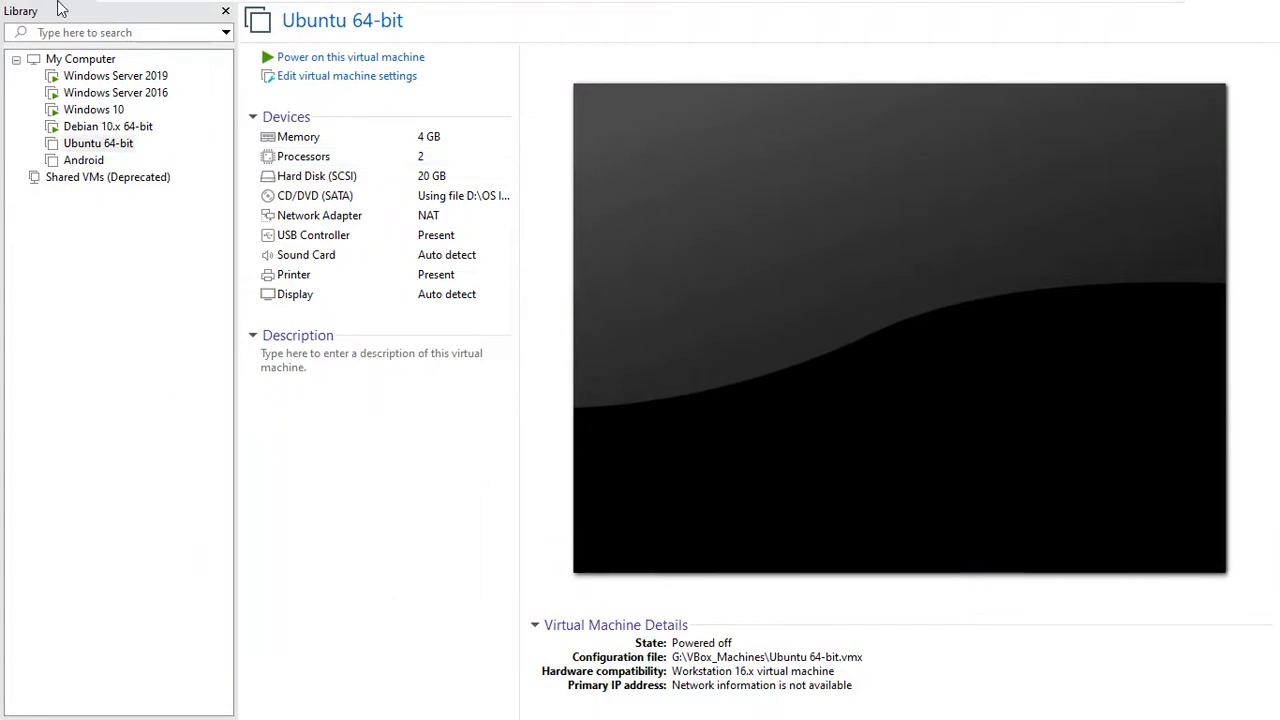
mouse_move(765, 10)
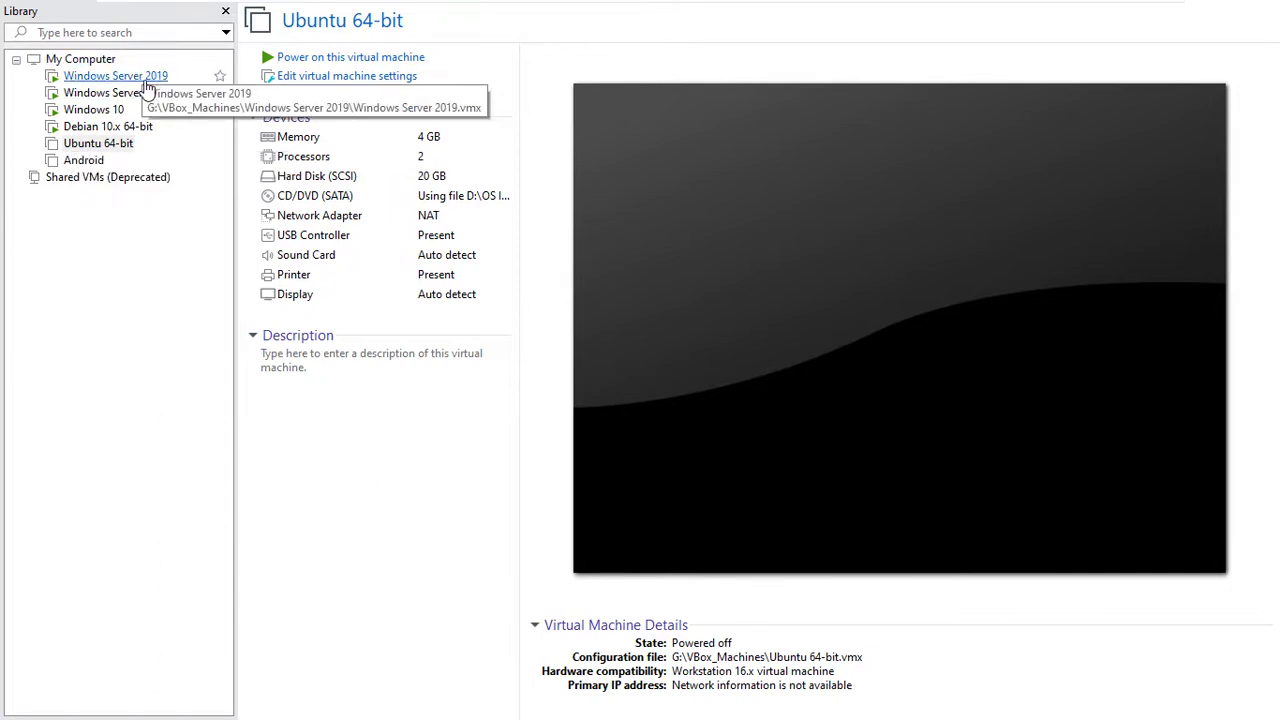
mouse_move(113, 8)
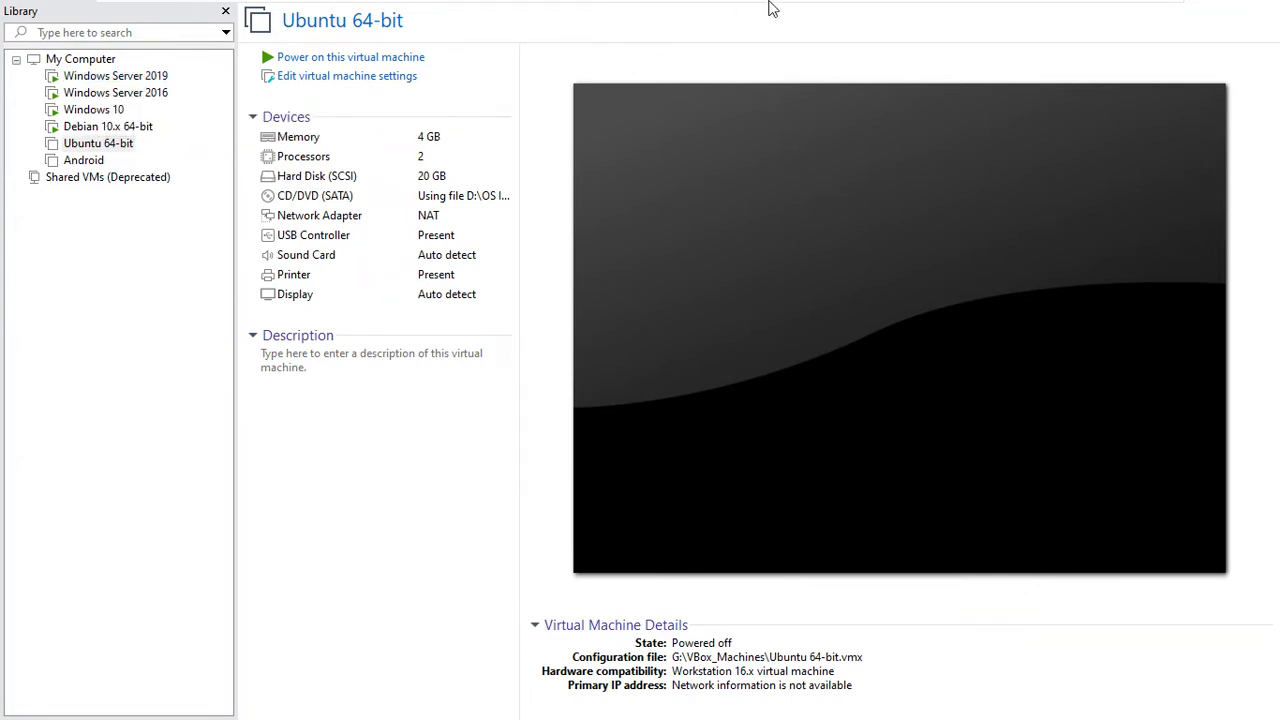
mouse_move(768, 8)
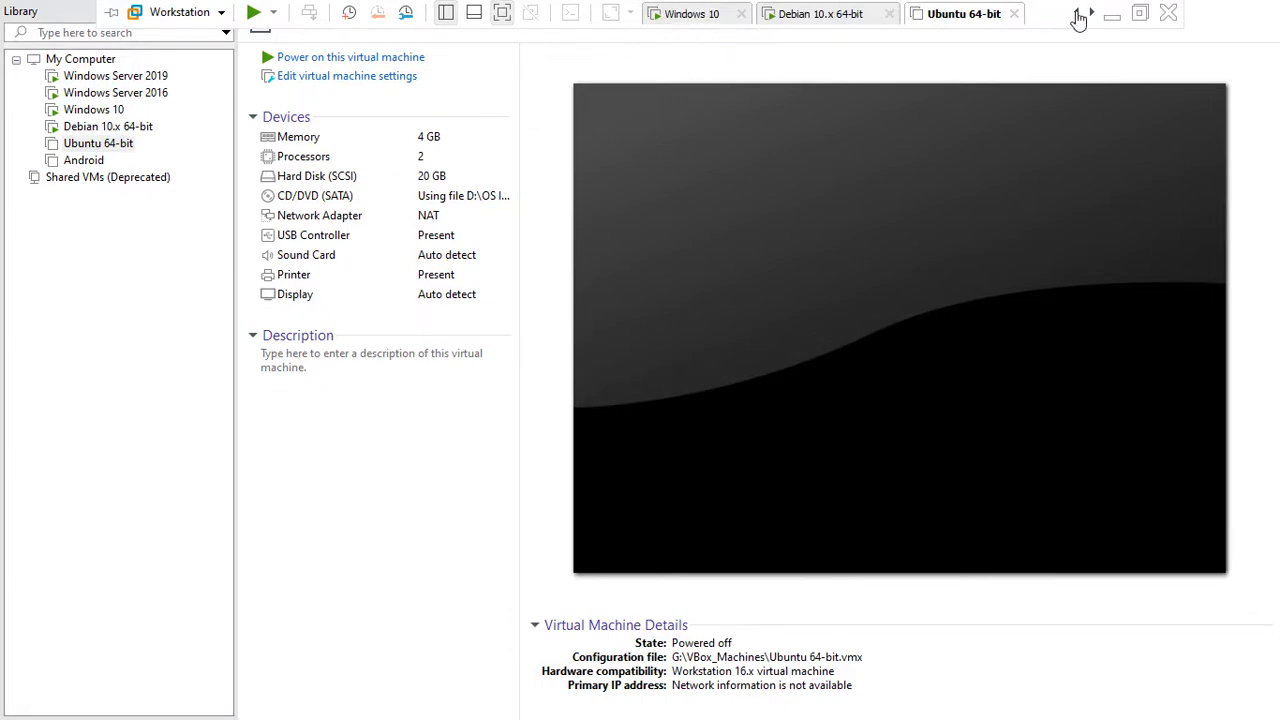
Scroll the VM tabs and switch to the Windows Server 2019 machine
left_click(1076, 14)
left_click(1076, 14)
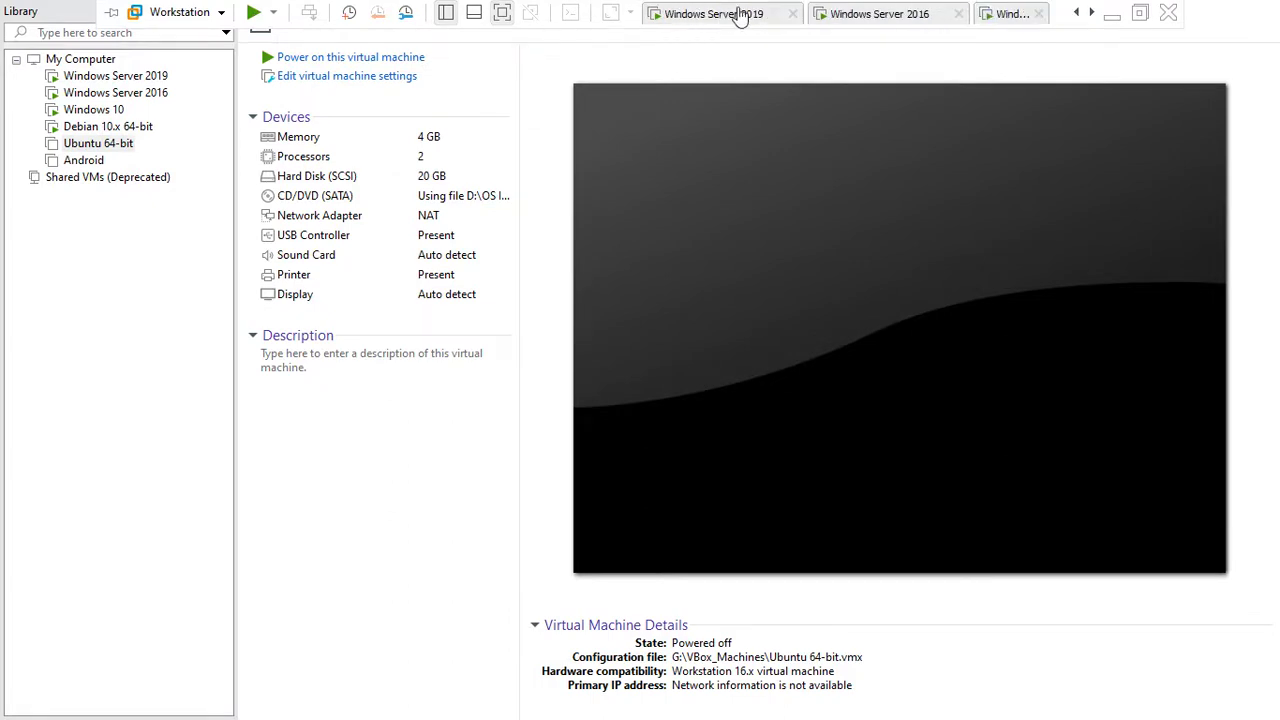
left_click(737, 14)
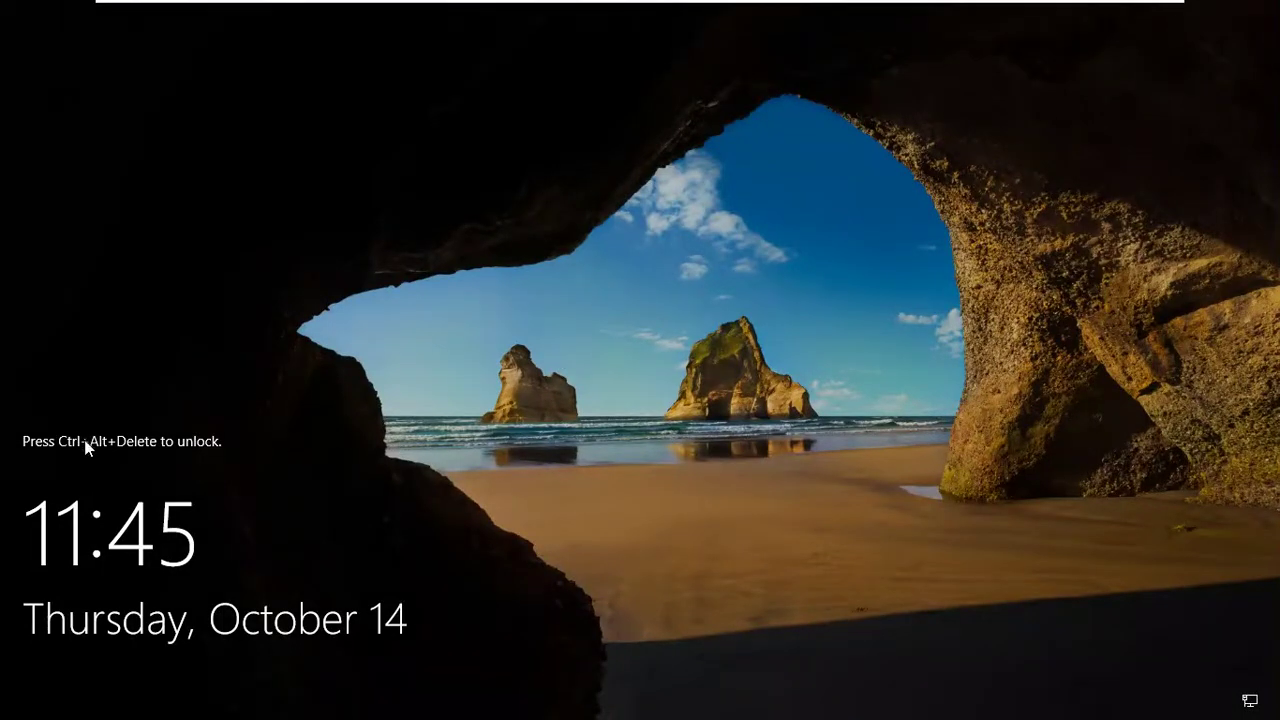
Send Ctrl+Alt+Del to the guest from the Workstation > VM menu
mouse_move(250, 5)
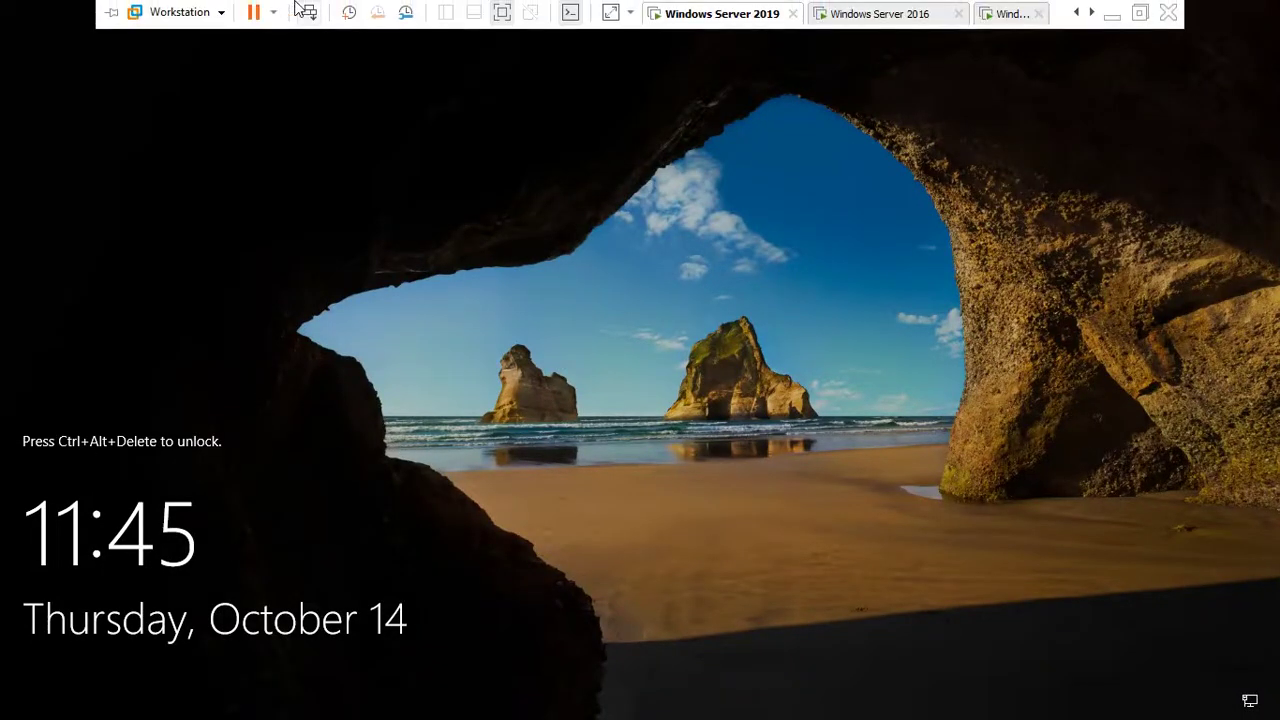
left_click(221, 12)
mouse_move(222, 78)
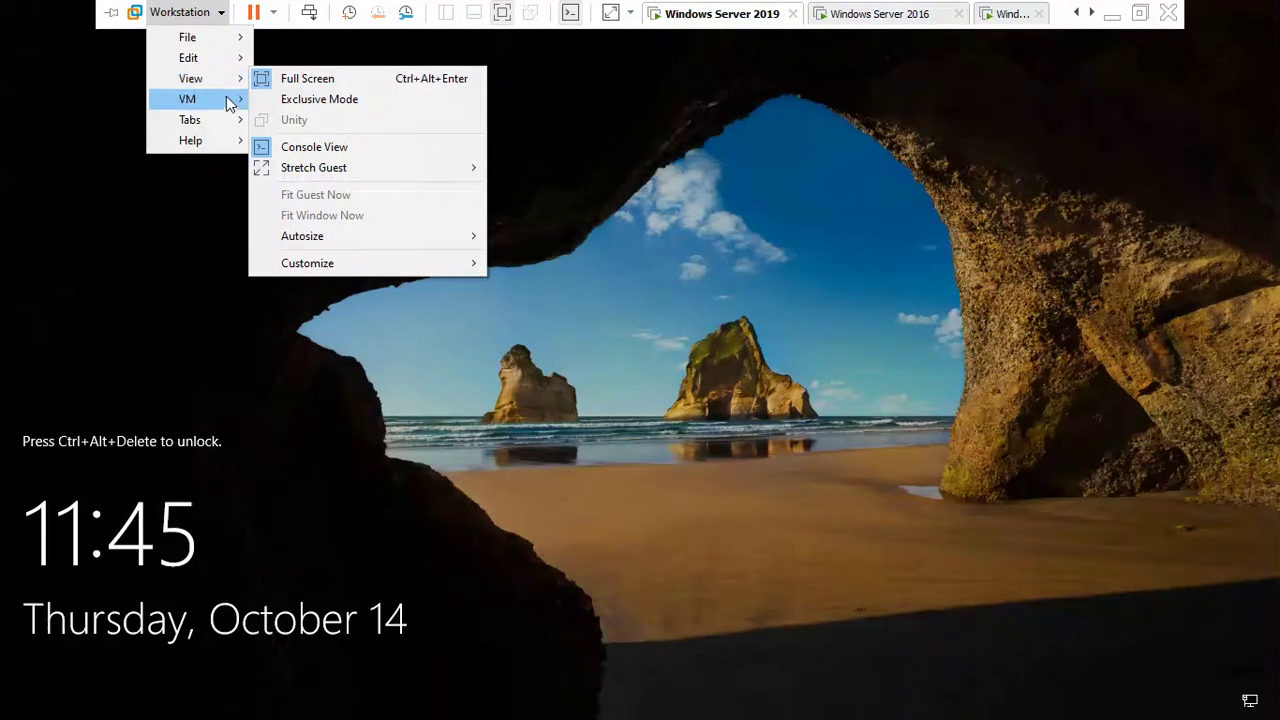
mouse_move(229, 101)
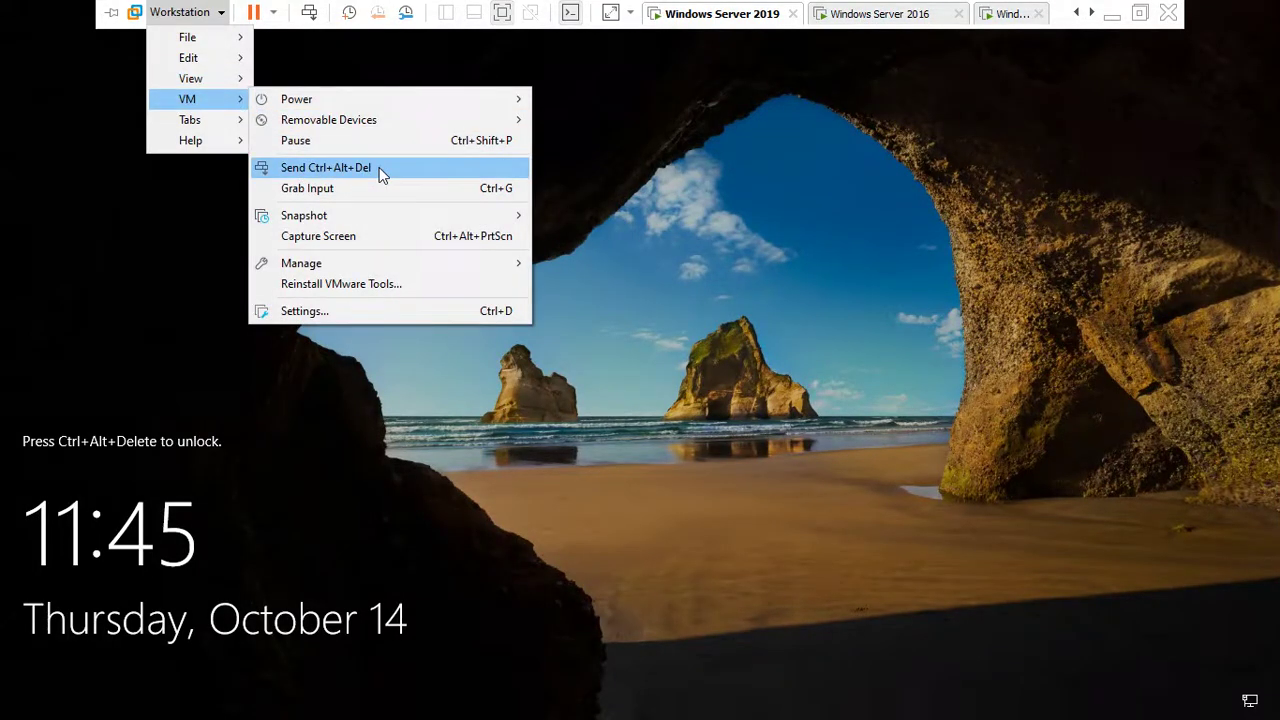
left_click(379, 167)
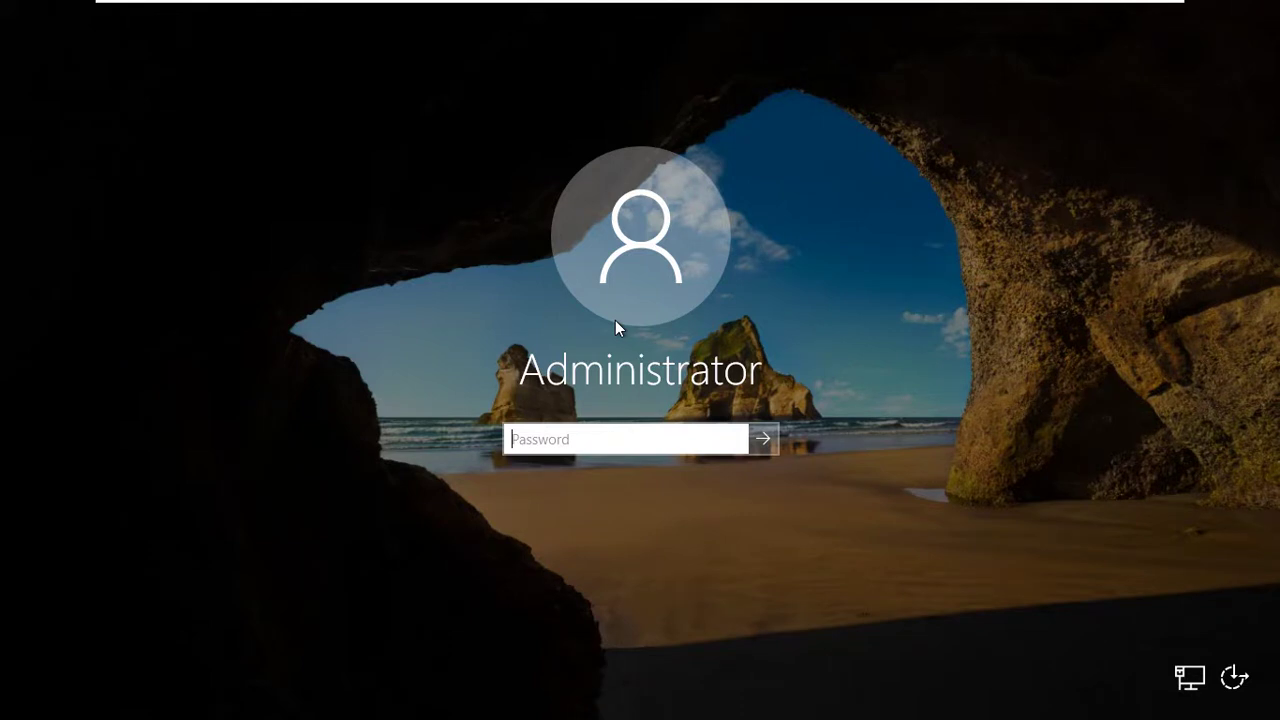
Enter the Administrator account password, correcting a typo, and sign in
type("1234")
key("BackSpace")
key("BackSpace")
key("BackSpace")
key("BackSpace")
type("123456789")
key("Return")
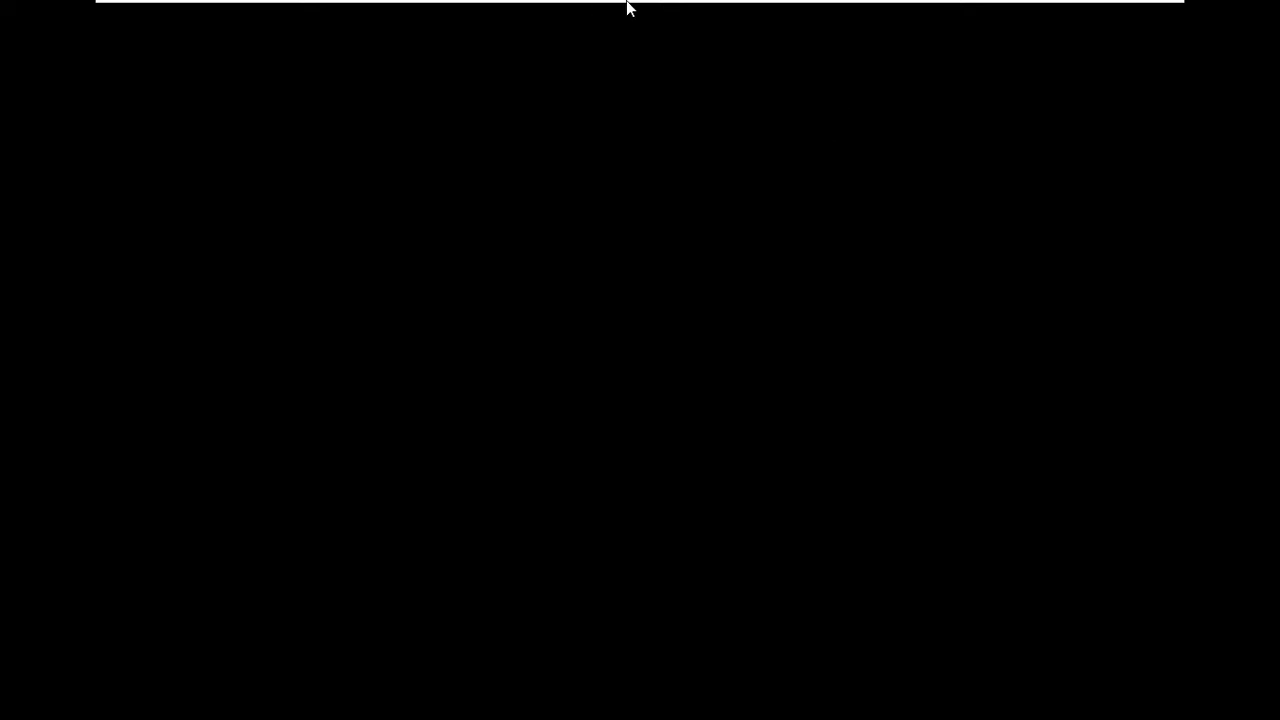
mouse_move(706, 6)
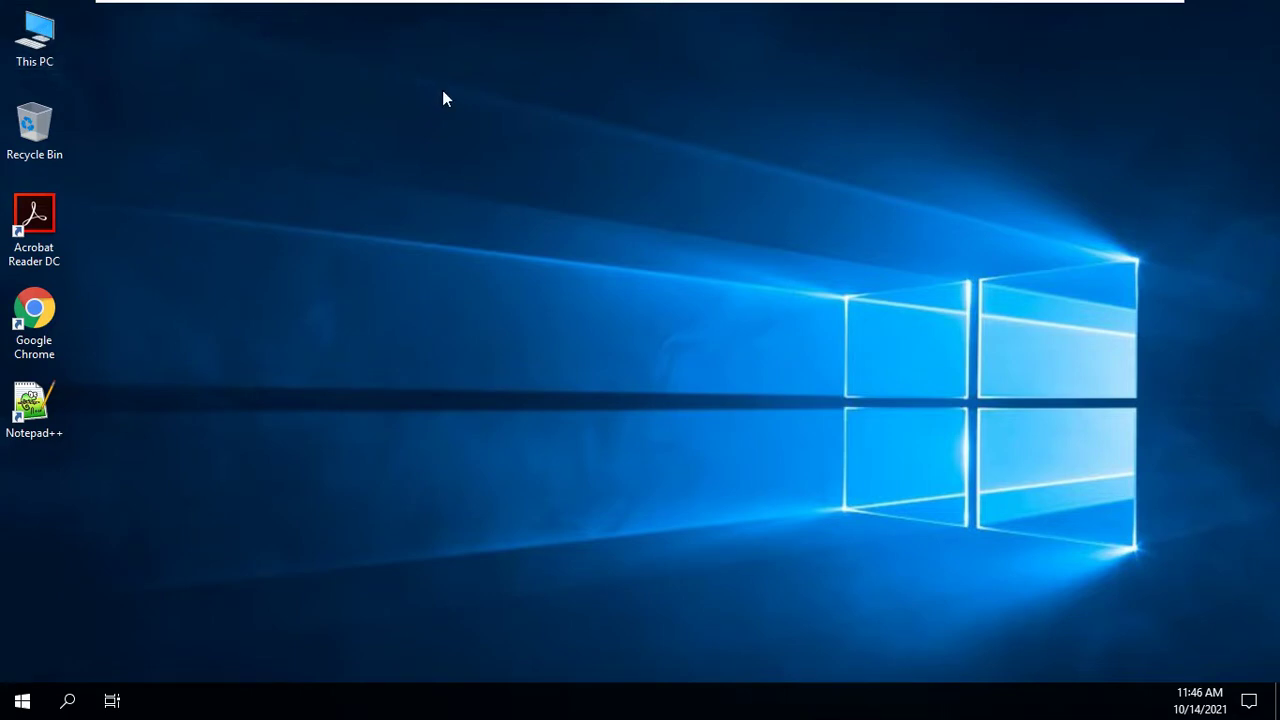
right_click(814, 210)
left_click(825, 210)
right_click(648, 290)
left_click(679, 349)
right_click(657, 255)
left_click(697, 309)
right_click(752, 217)
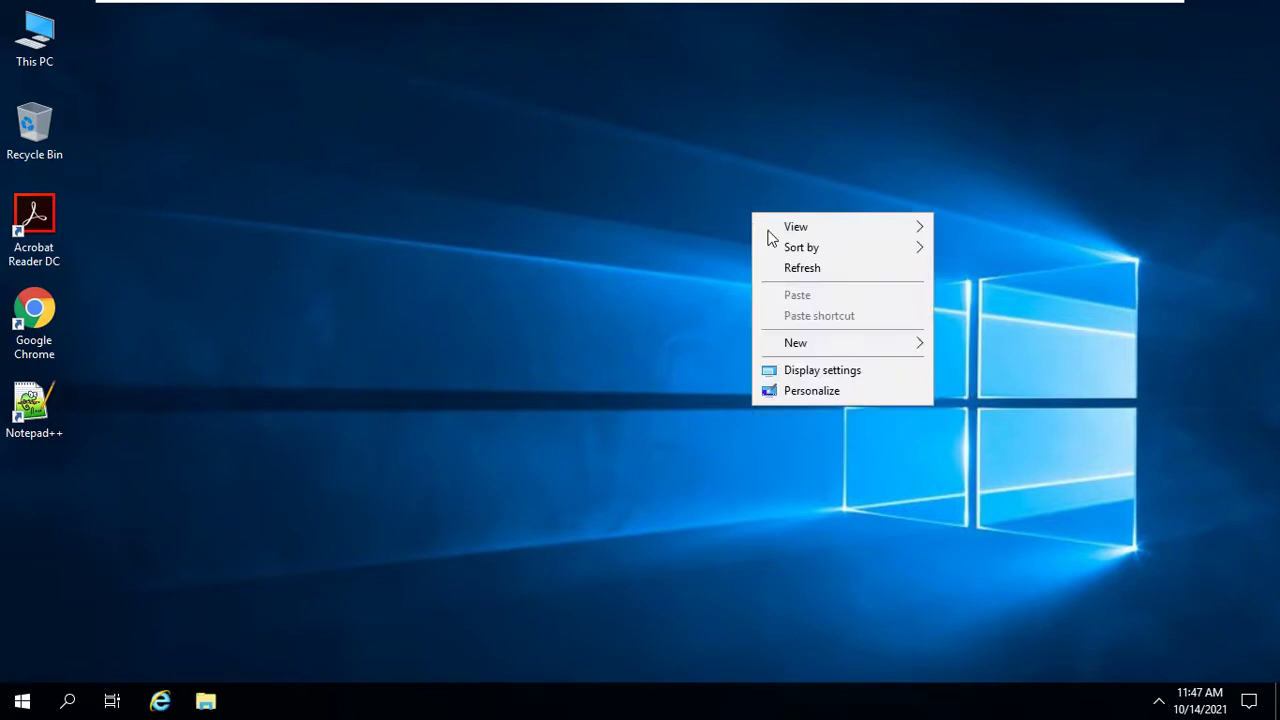
left_click(789, 266)
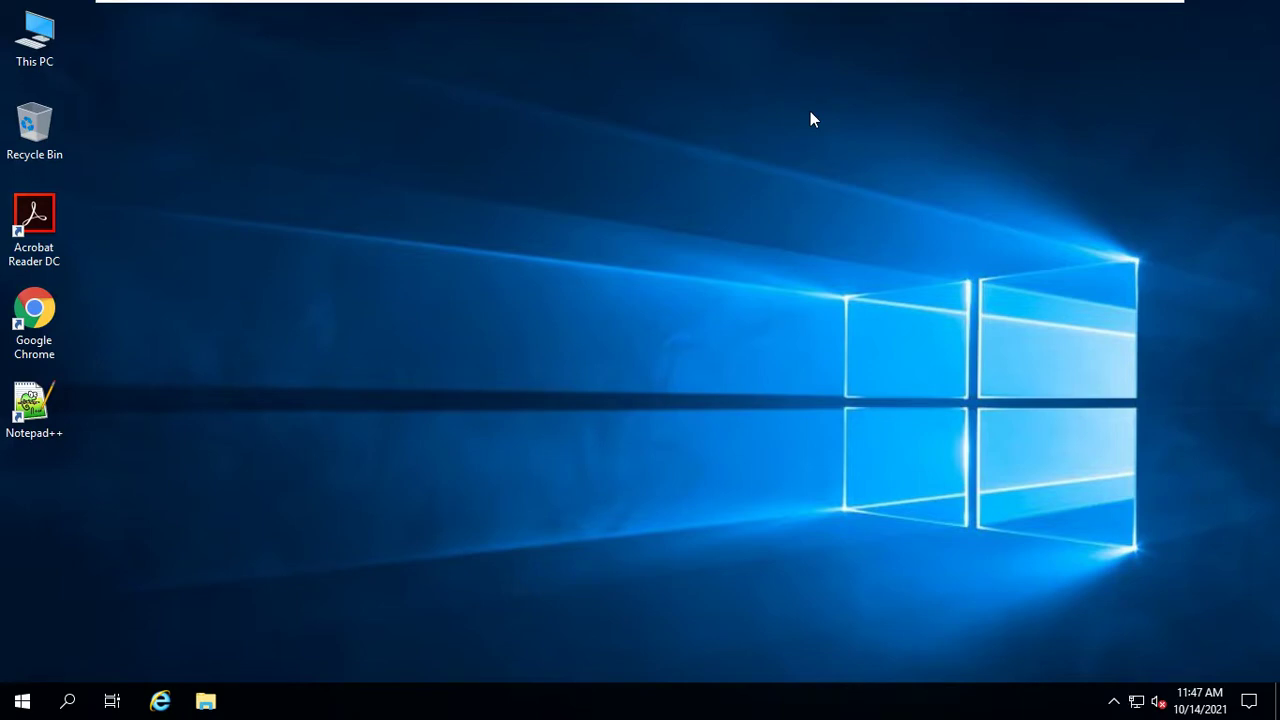
right_click(1136, 703)
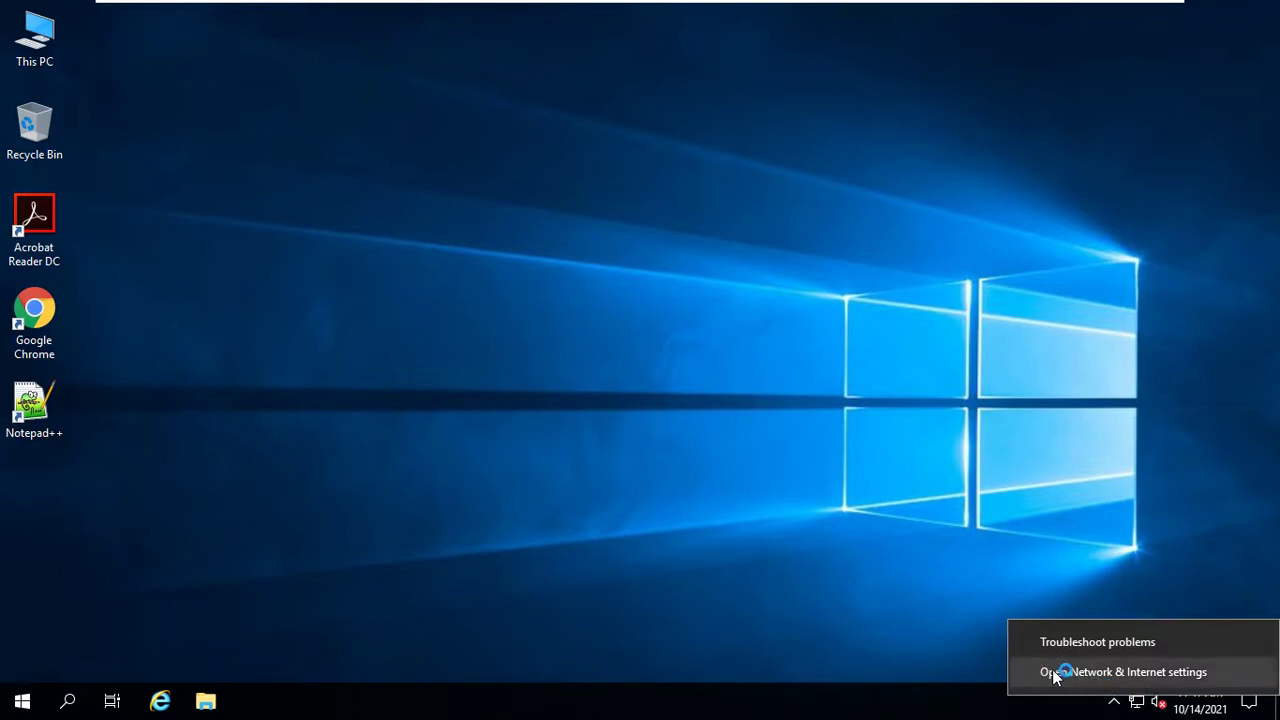
left_click(1152, 672)
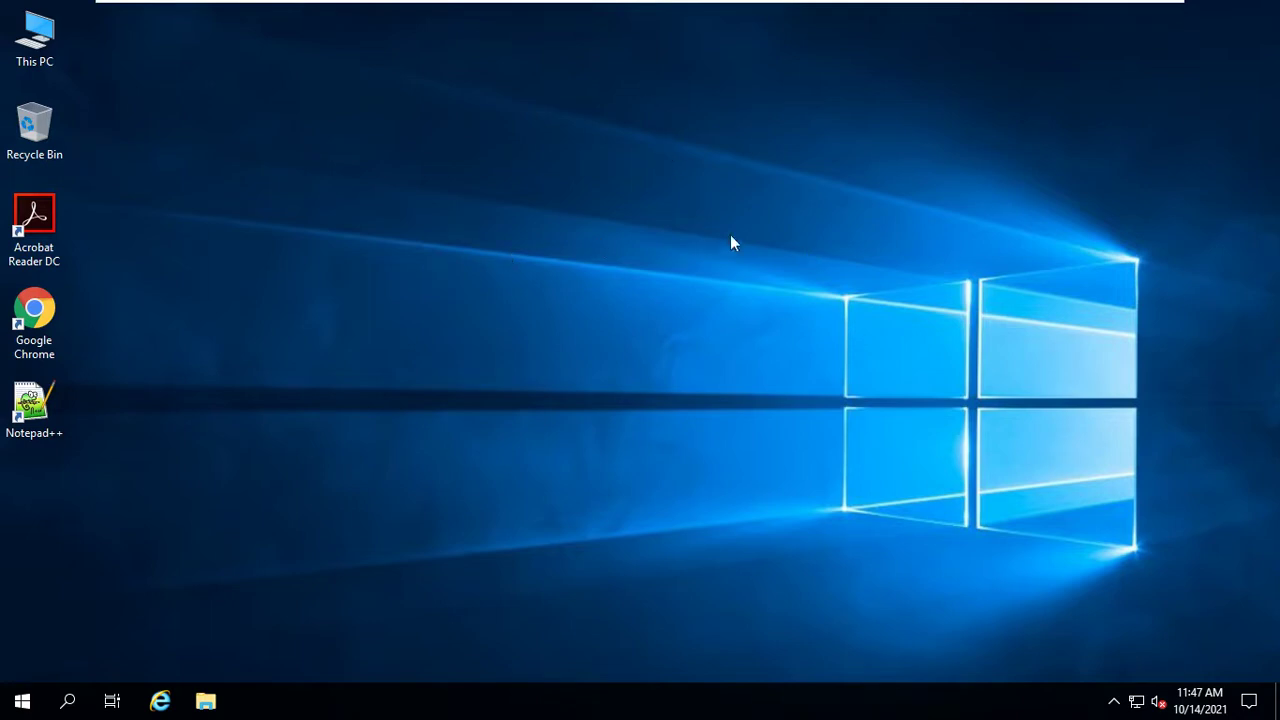
right_click(703, 135)
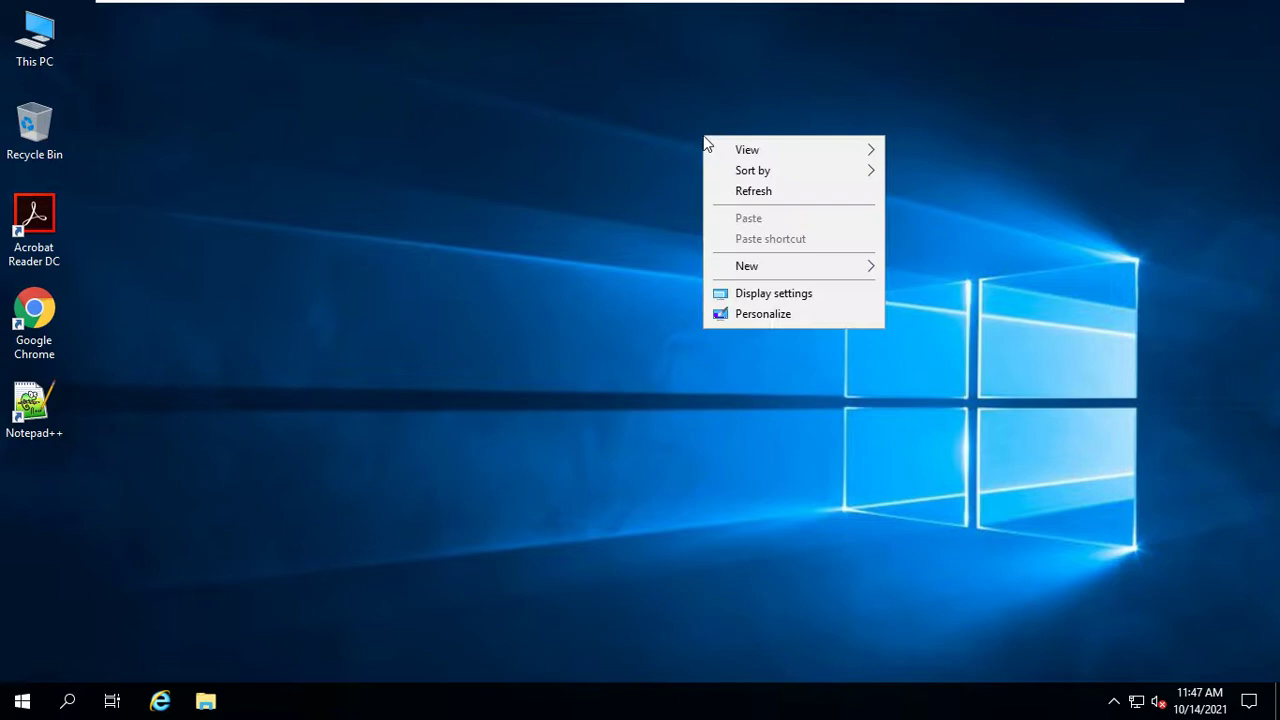
left_click(733, 191)
mouse_move(686, 4)
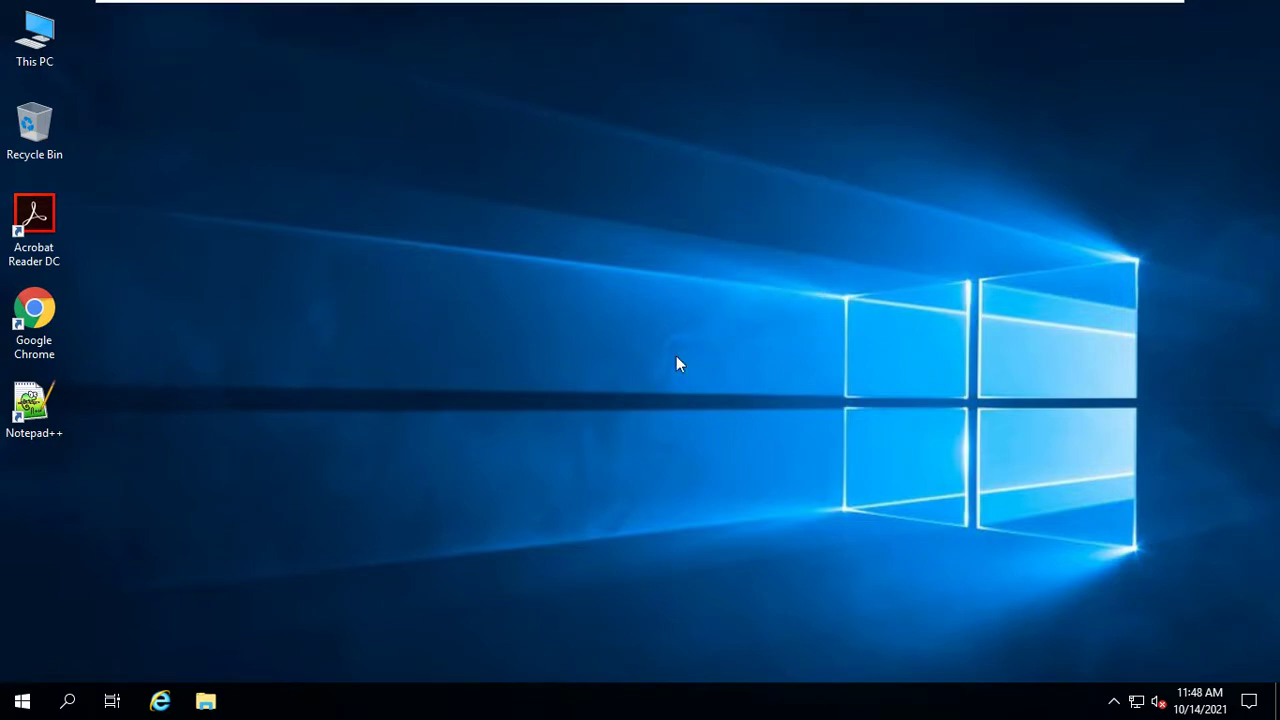
right_click(620, 241)
left_click(669, 299)
mouse_move(755, 2)
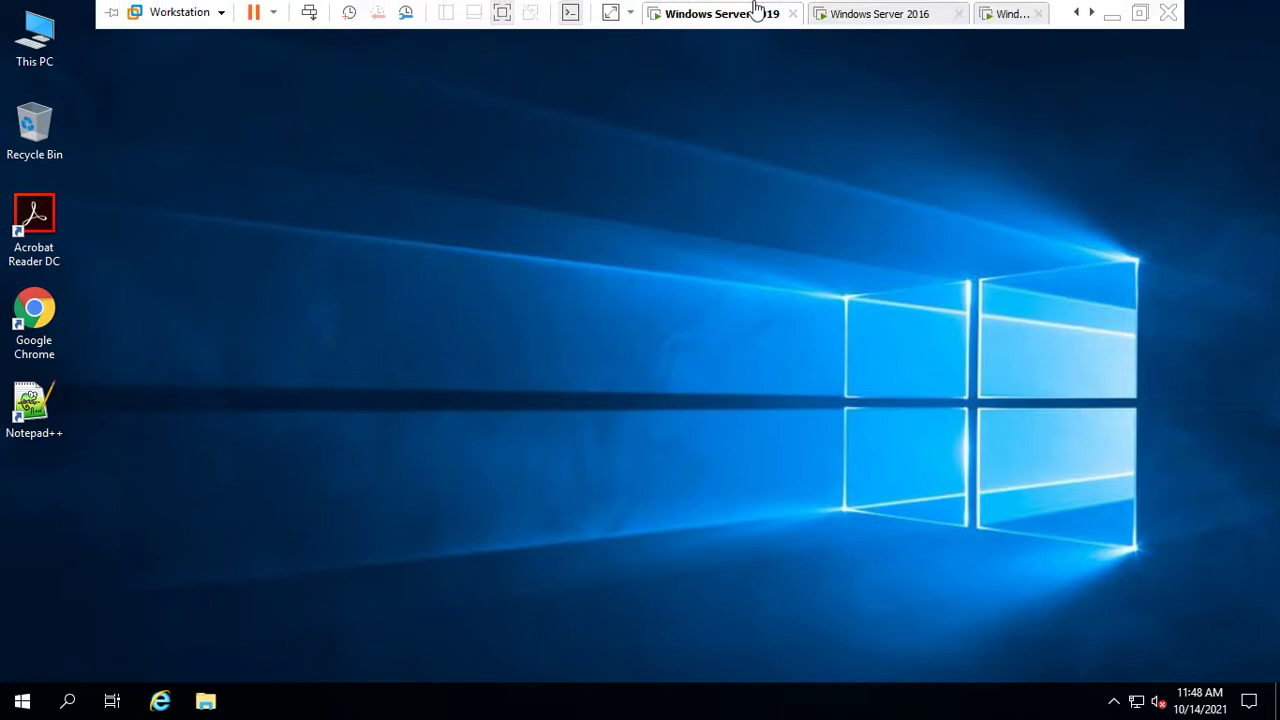
right_click(721, 197)
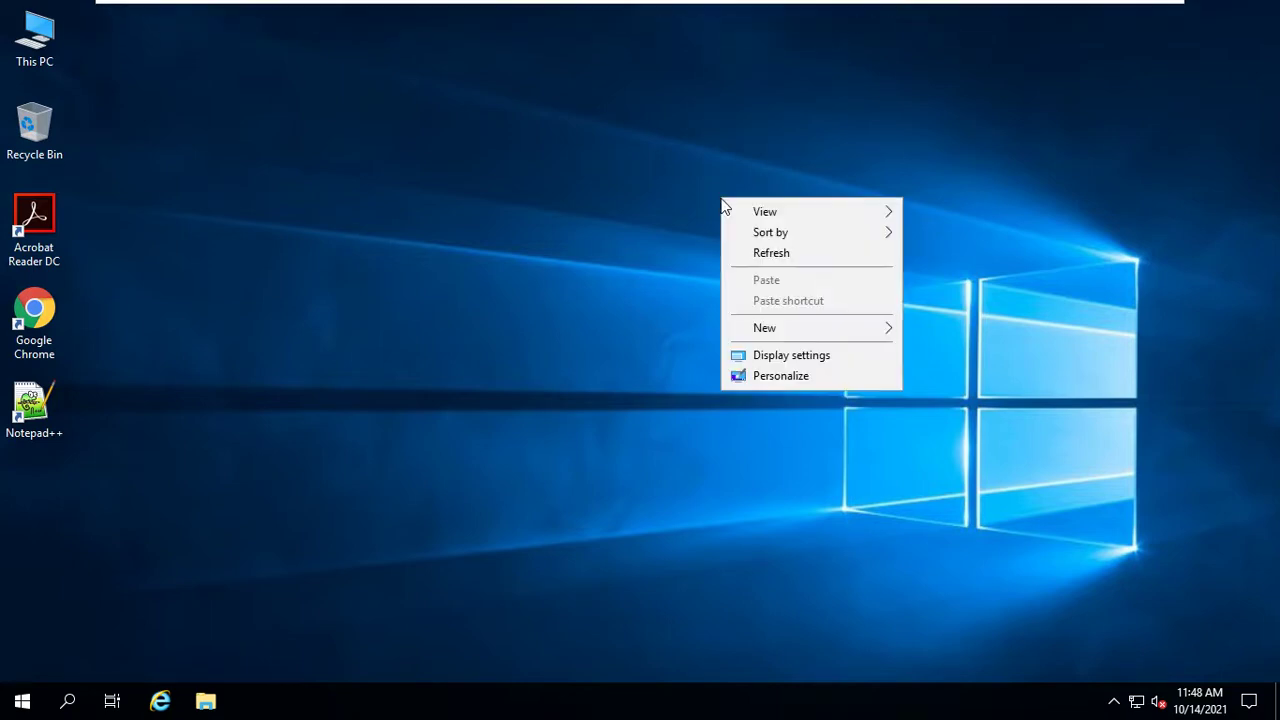
left_click(757, 256)
right_click(757, 253)
left_click(793, 312)
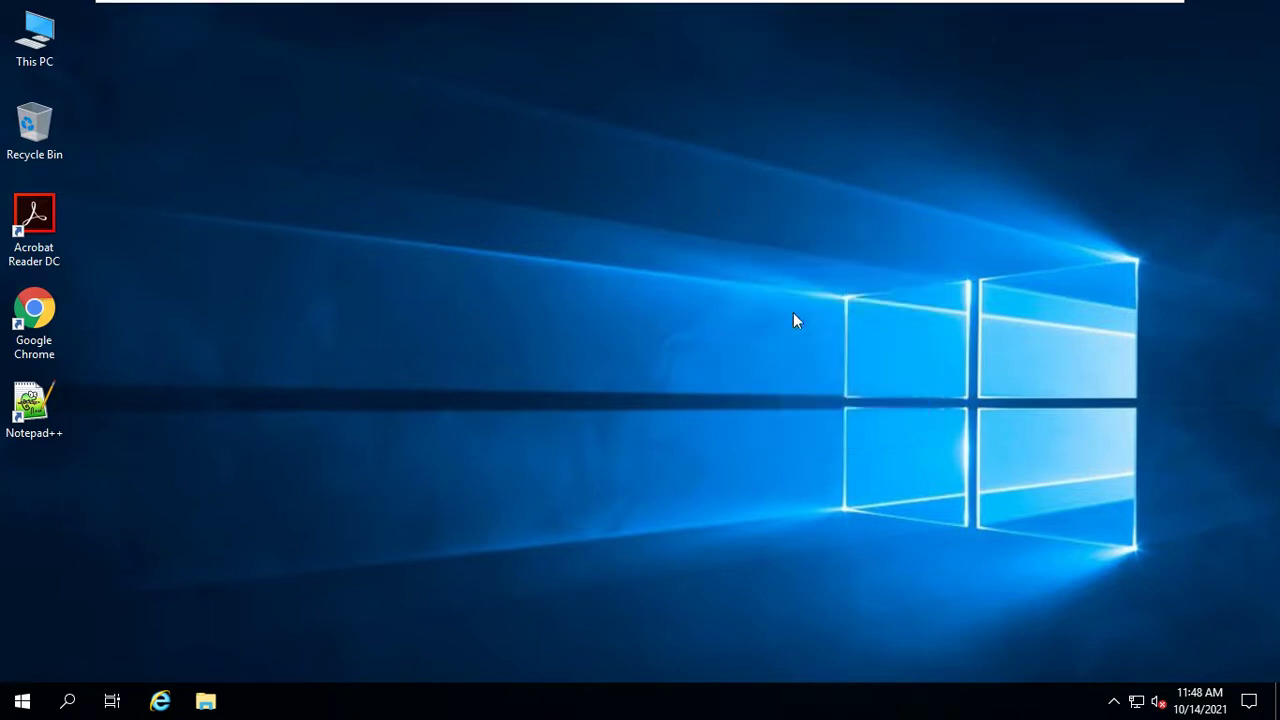
right_click(682, 242)
left_click(726, 297)
right_click(727, 300)
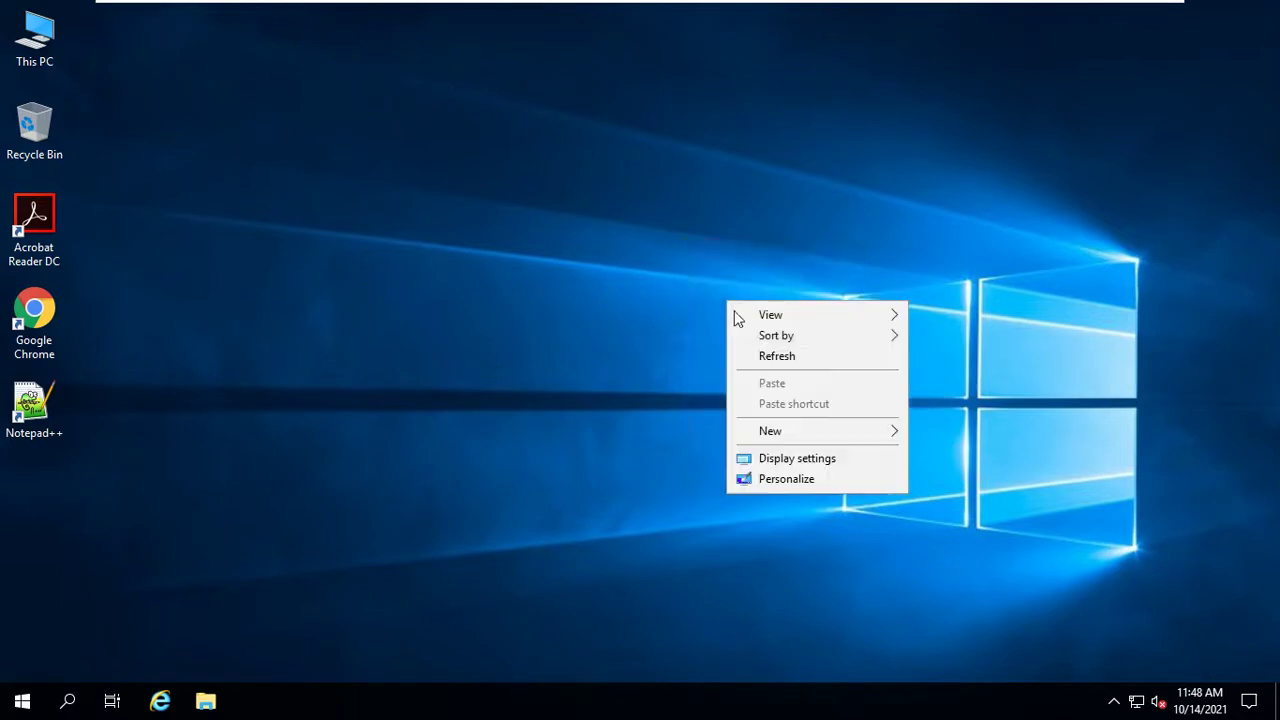
left_click(770, 360)
right_click(688, 213)
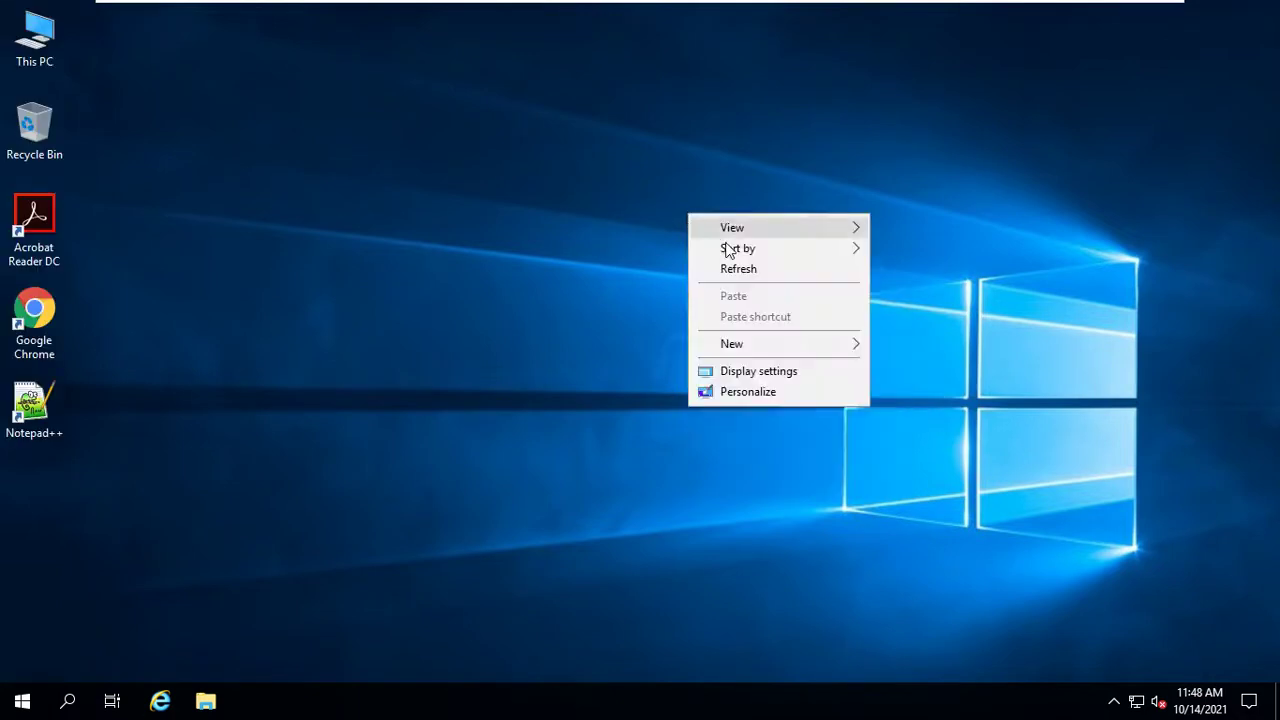
left_click(742, 272)
right_click(619, 190)
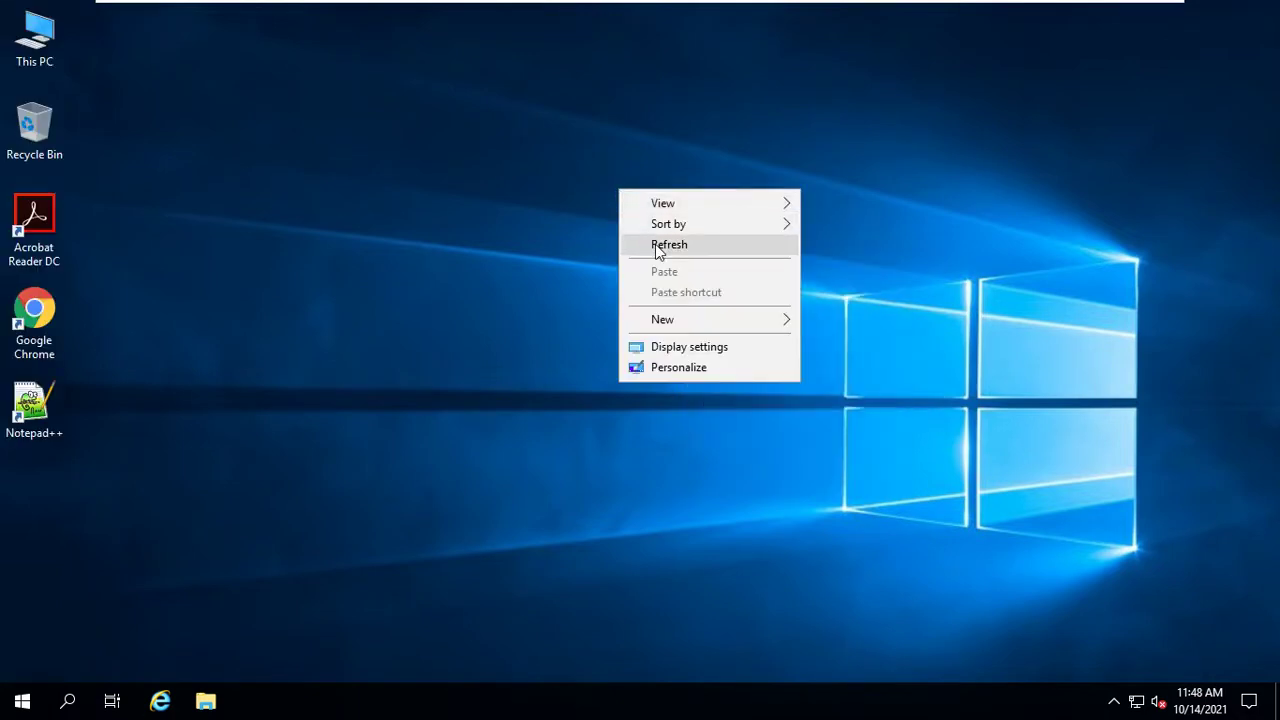
left_click(656, 248)
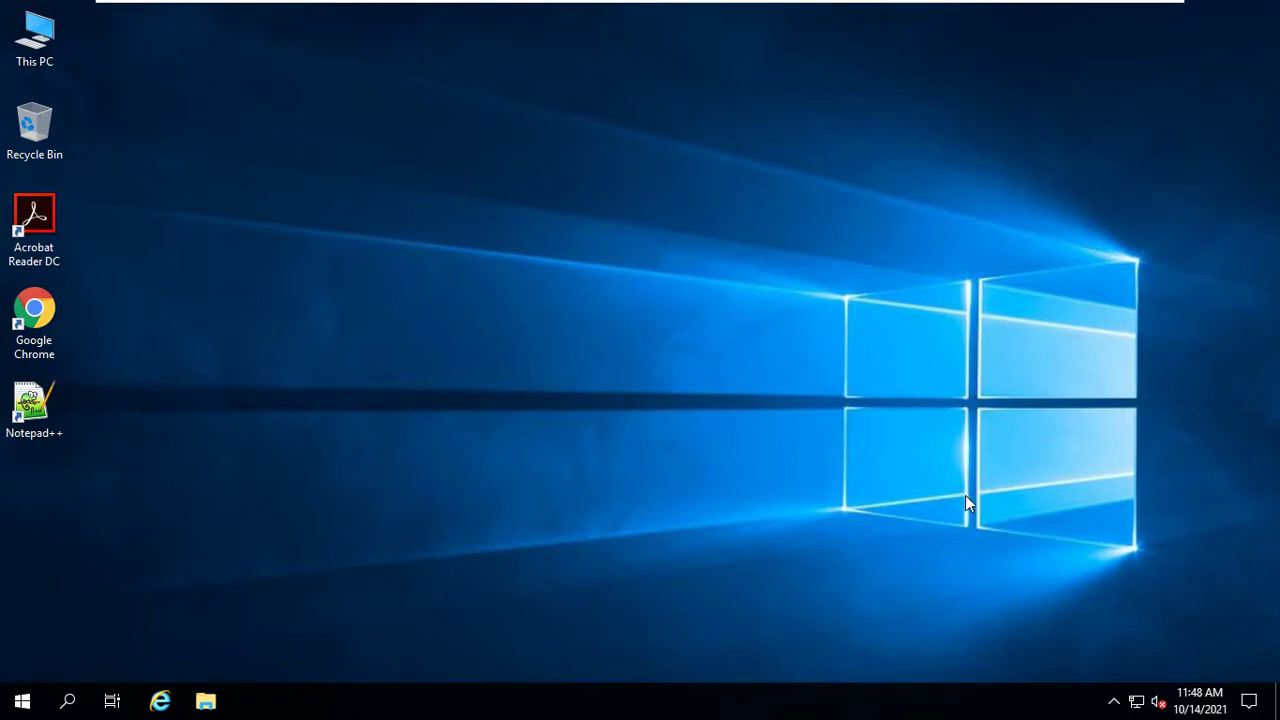
Open Network Connections via Network & Internet settings > Ethernet and select Ethernet0
right_click(1136, 701)
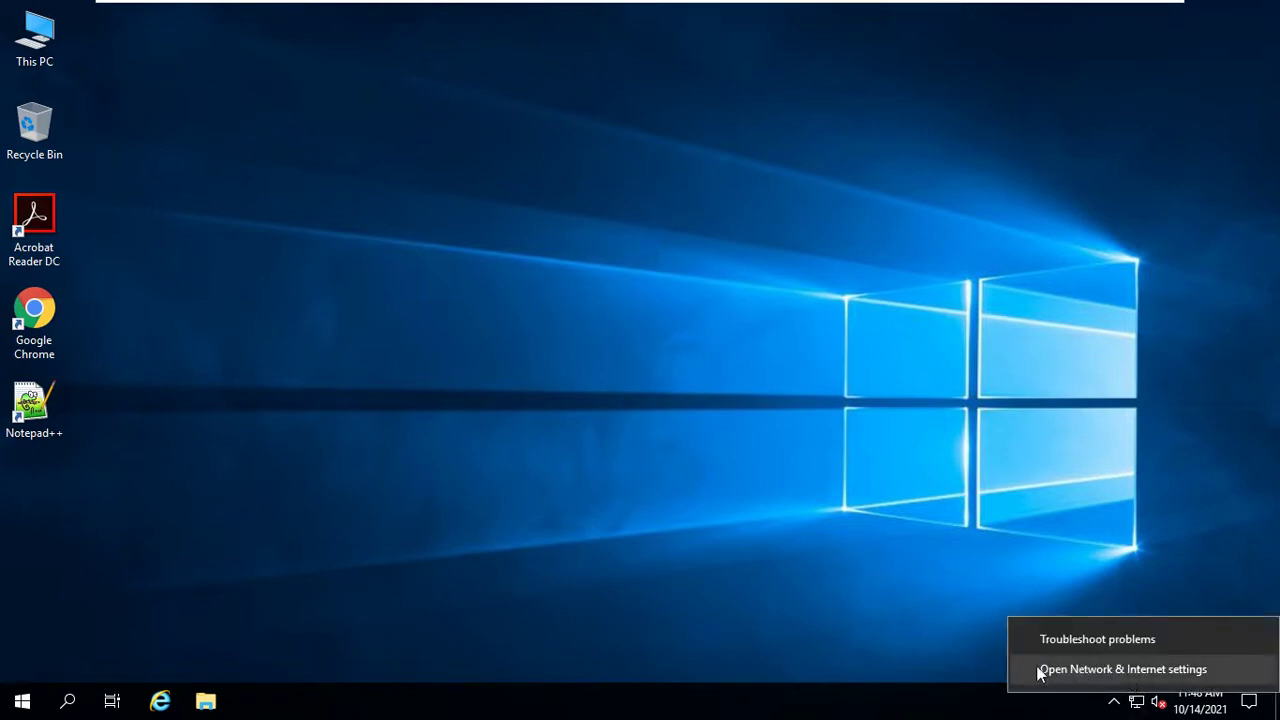
left_click(1148, 666)
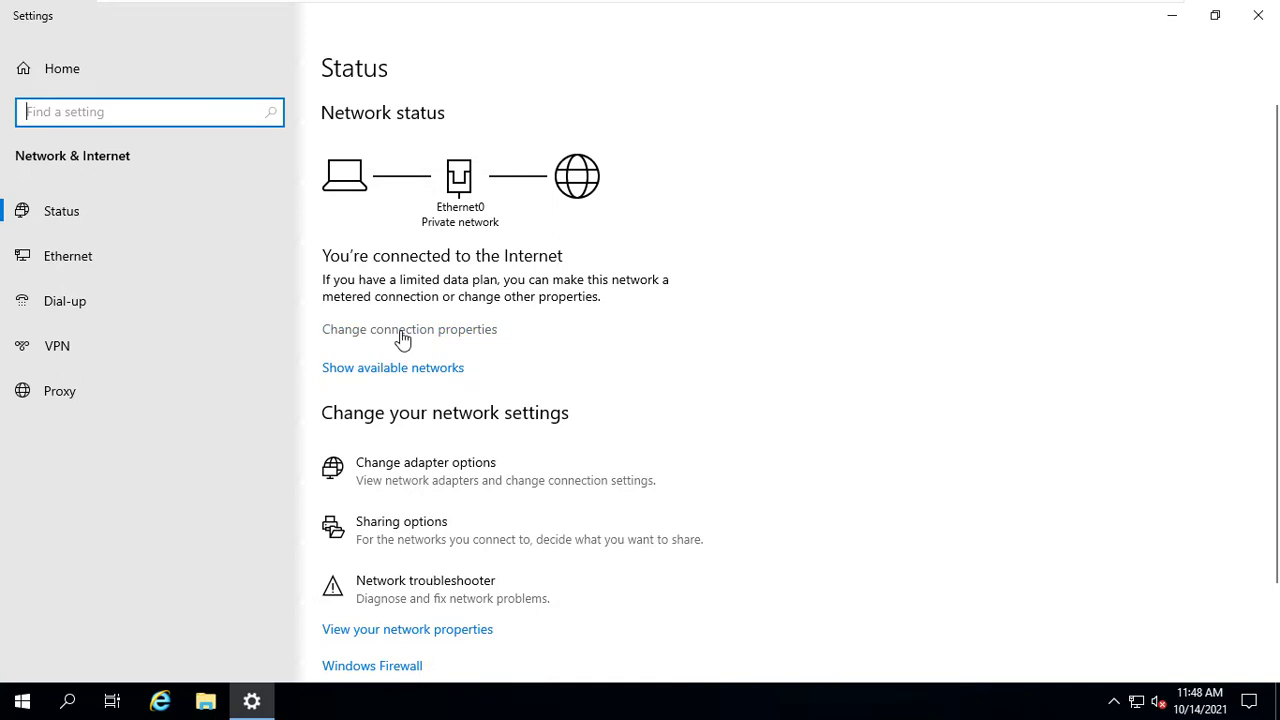
left_click(22, 262)
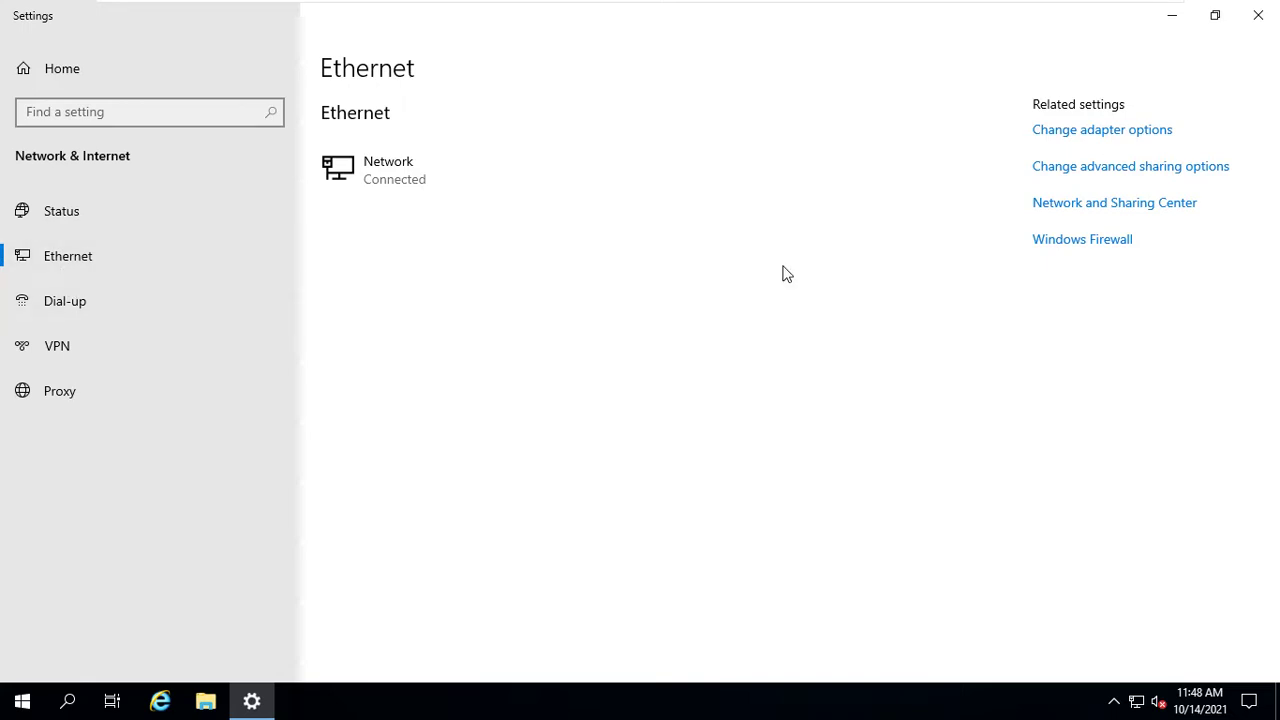
left_click(1080, 142)
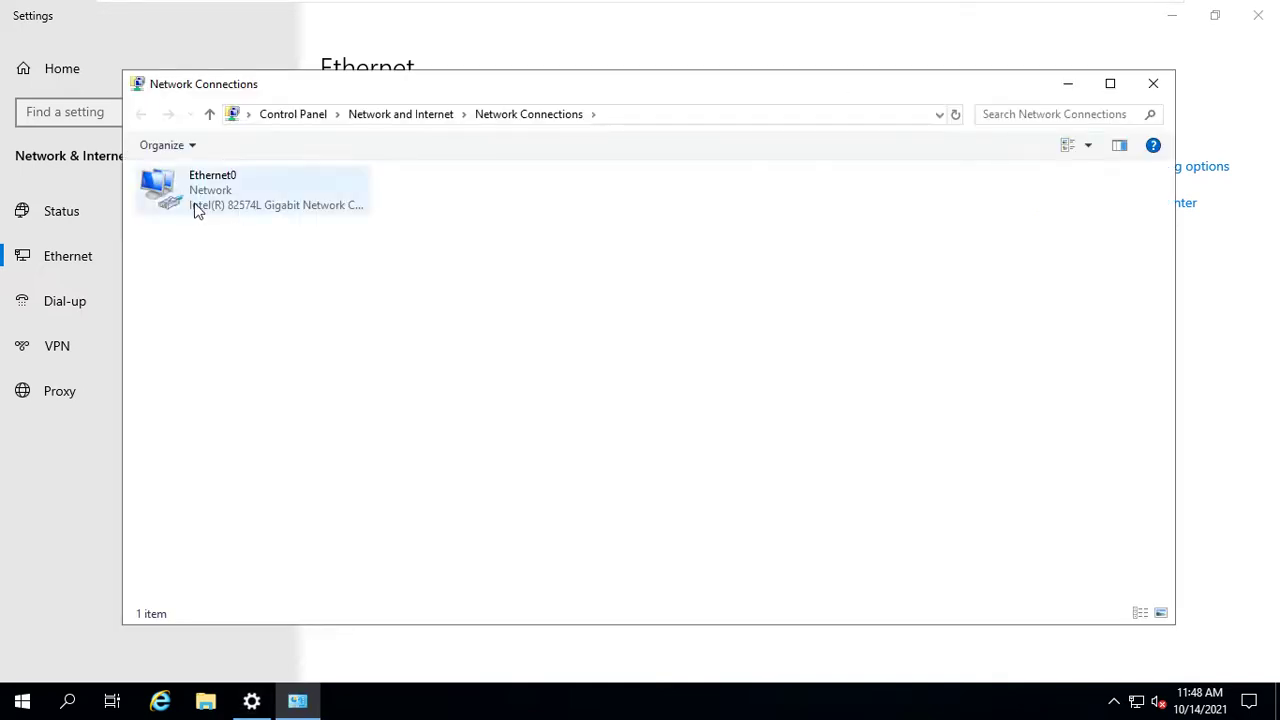
left_click(306, 209)
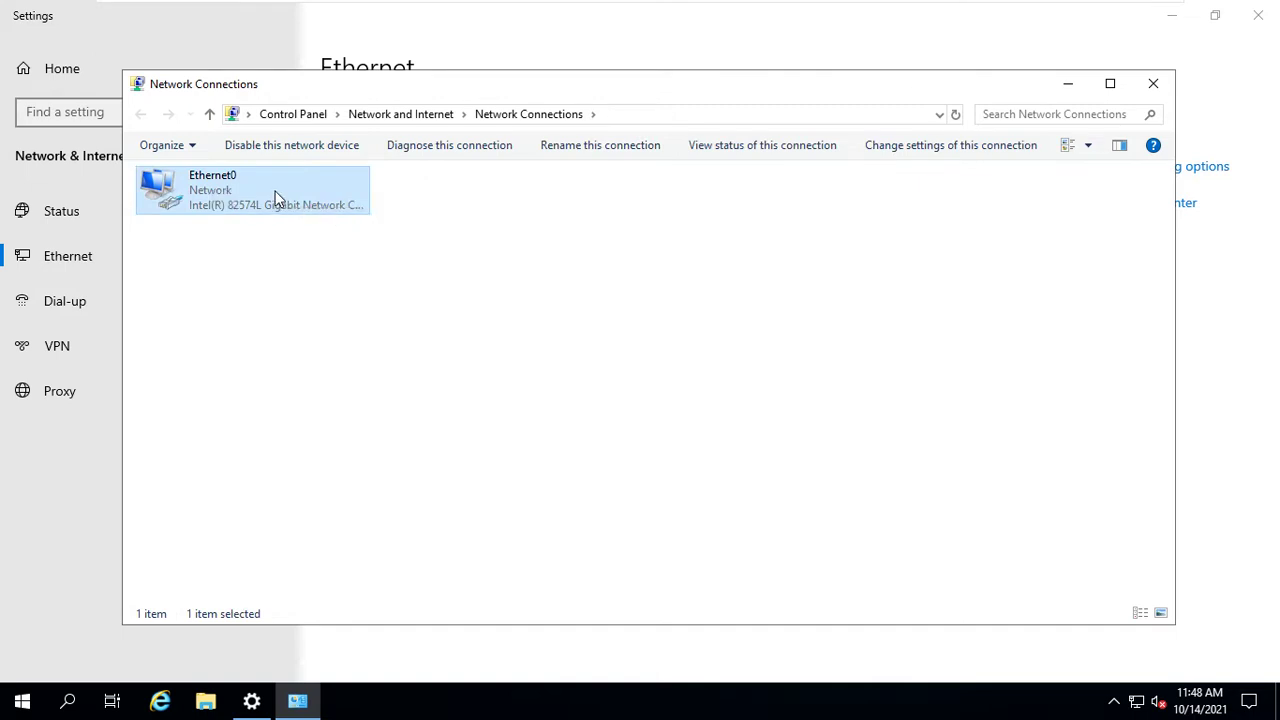
Open the Internet Protocol Version 4 (TCP/IPv4) properties of the Ethernet0 adapter
right_click(276, 198)
left_click(318, 375)
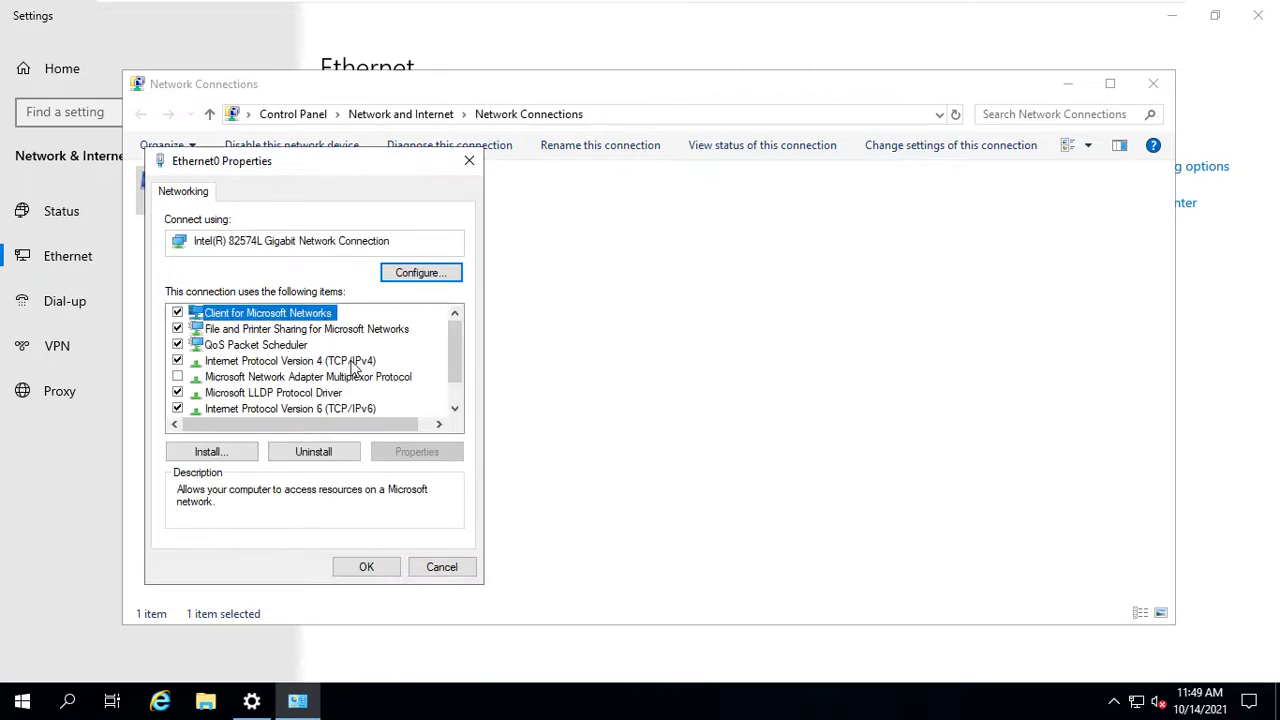
left_click(352, 362)
left_click(416, 451)
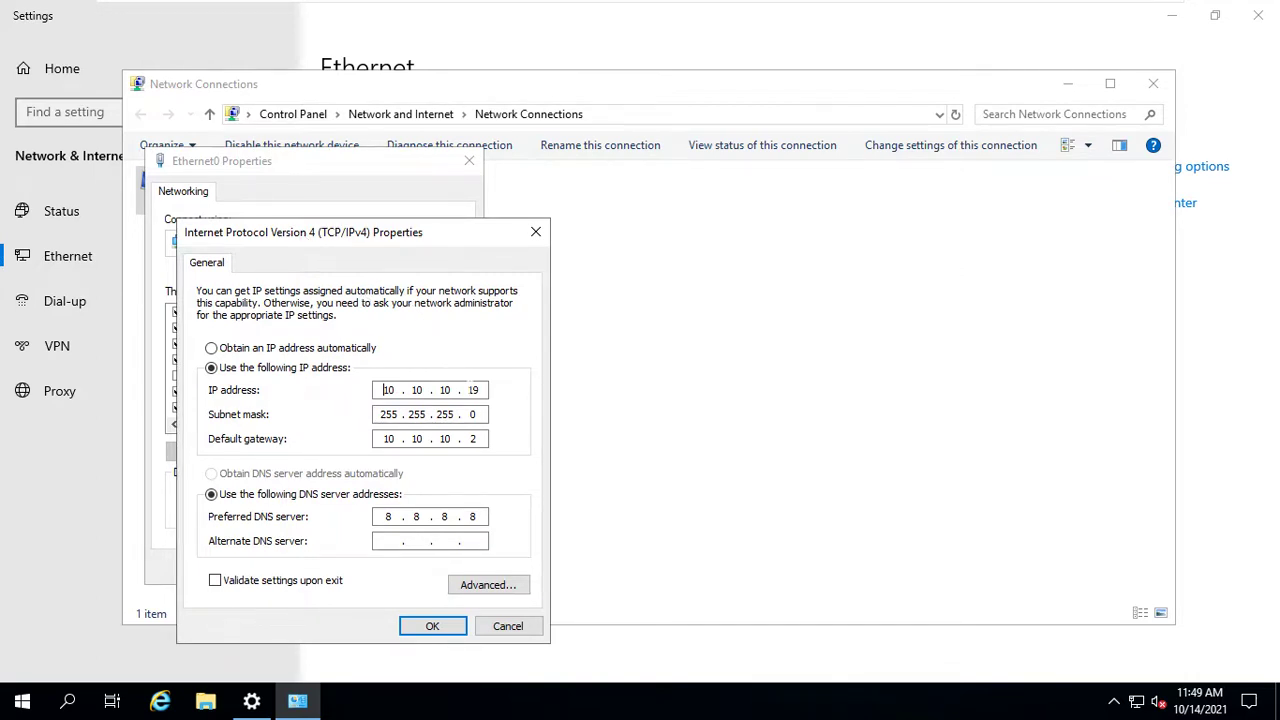
Edit the IP address field so it reads 10.10.10.19
double_click(473, 390)
left_click(479, 390)
left_click_drag(380, 235, 440, 238)
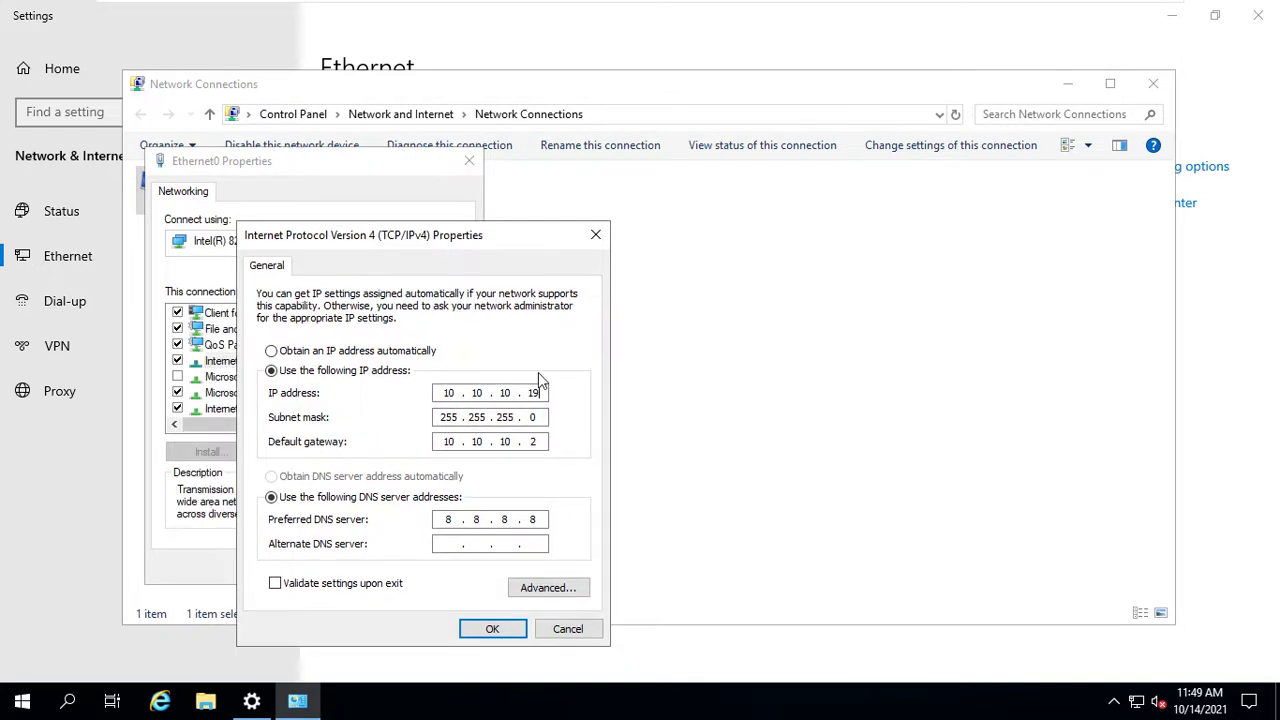
type("9")
double_click(534, 393)
double_click(449, 393)
Check mask 255.255.255.0, set preferred DNS 8.8.8.8 and apply with OK
left_click(444, 417)
key("shift+Left")
key("Right")
double_click(450, 519)
type("8")
type("8.8.8")
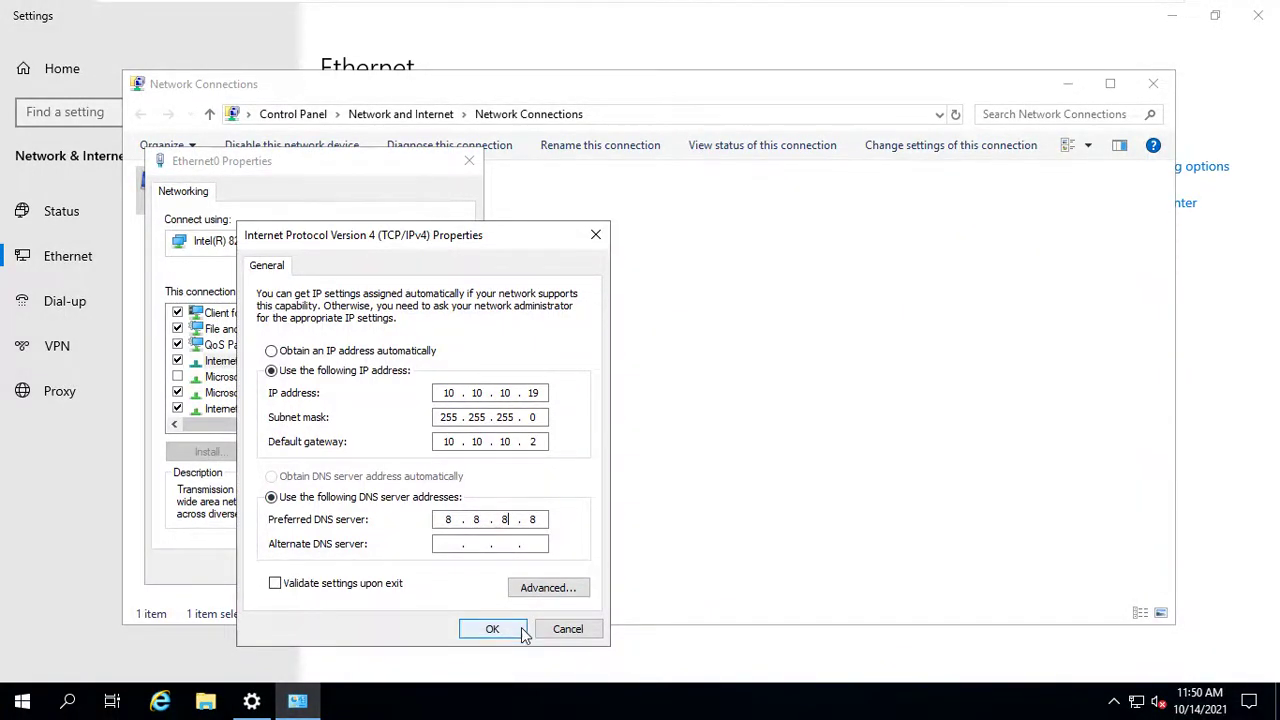
left_click(492, 628)
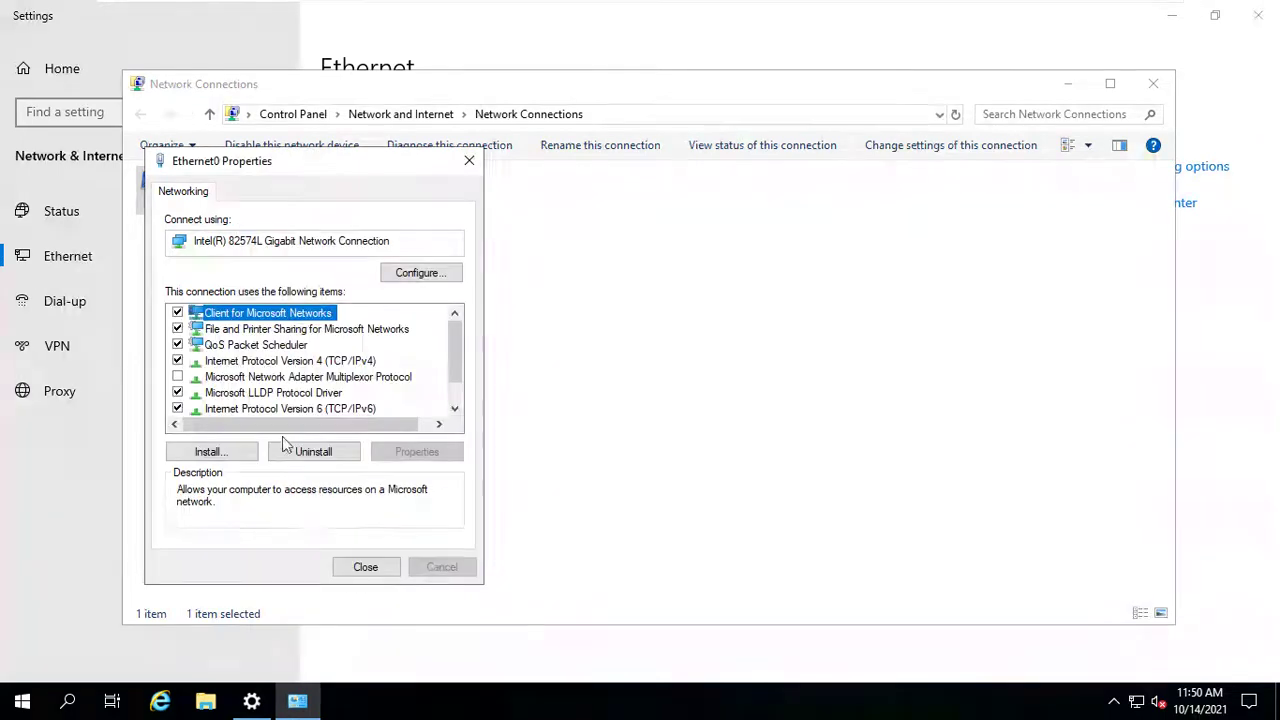
Close the Ethernet0 Properties, Network Connections and Settings windows, then refresh the desktop
left_click(362, 567)
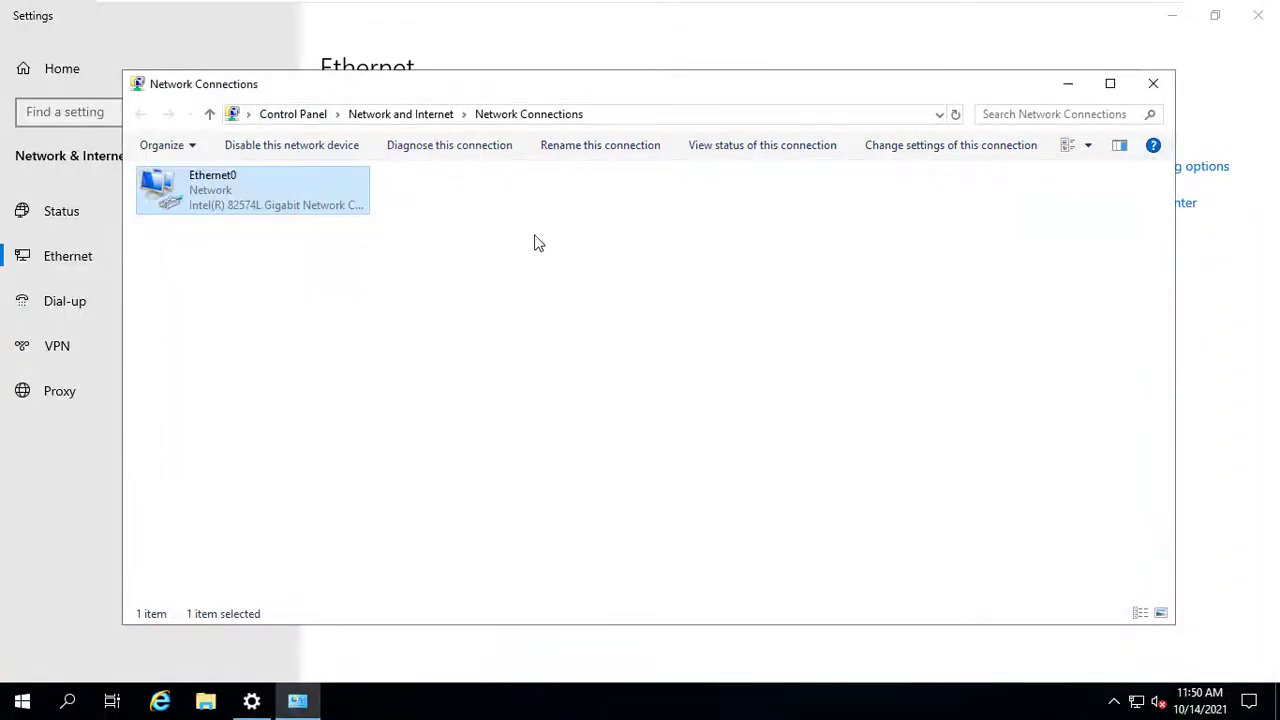
left_click(1150, 84)
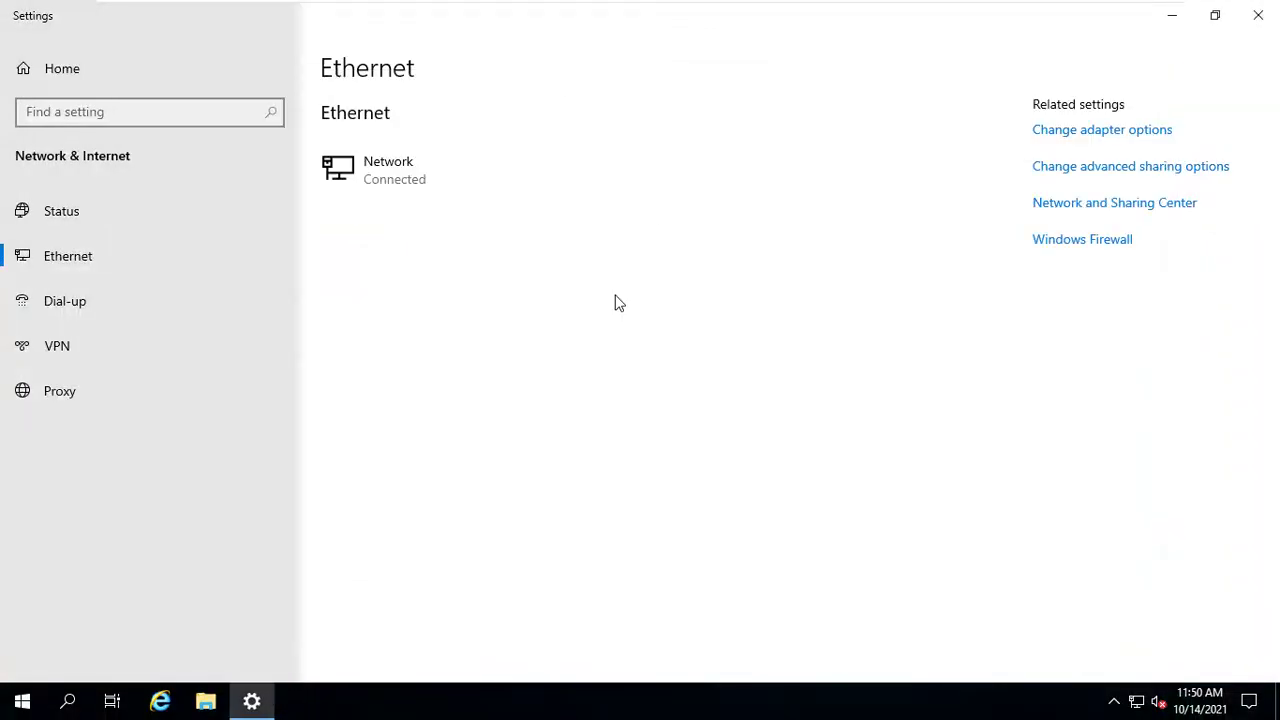
left_click(1276, 15)
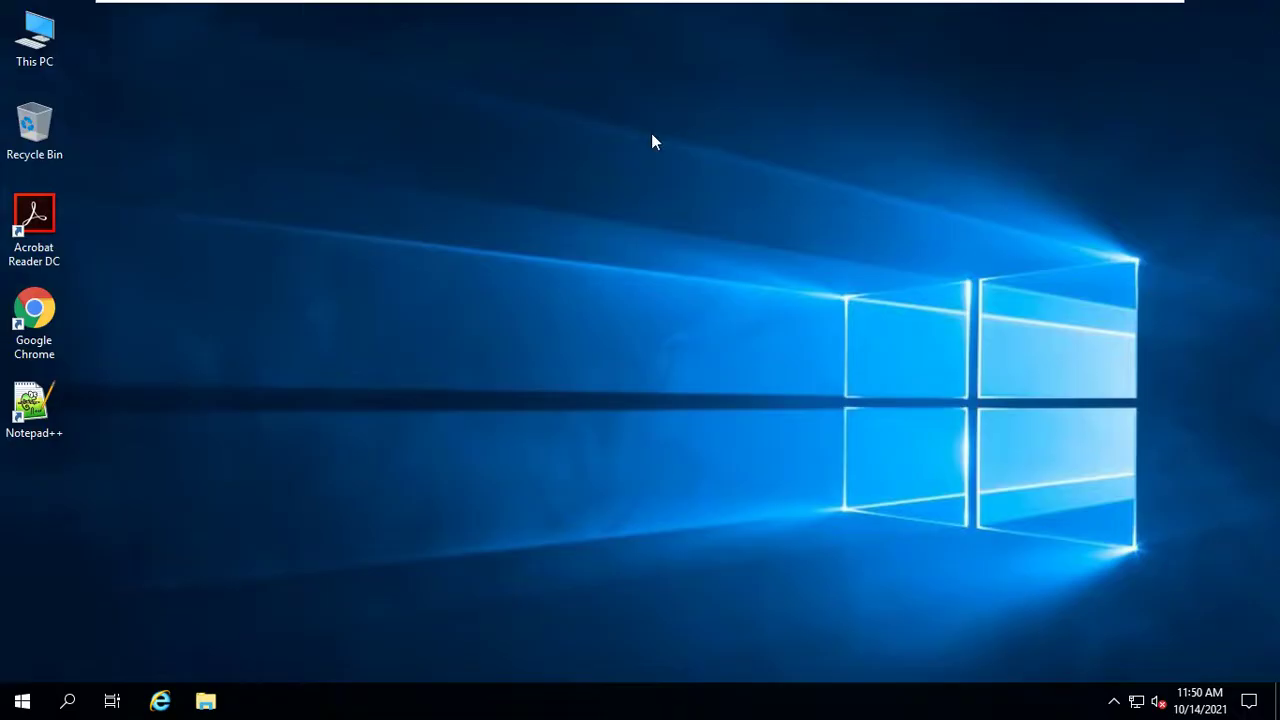
right_click(651, 133)
left_click(652, 190)
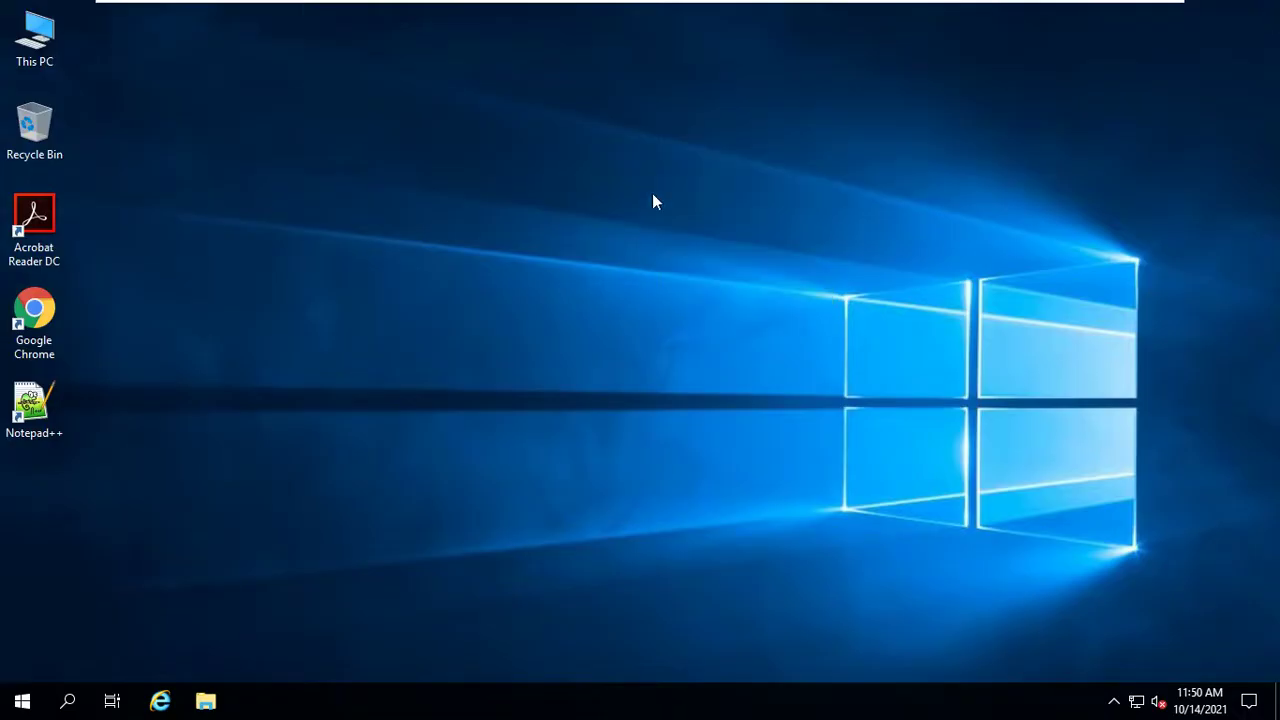
right_click(543, 177)
left_click(575, 231)
Run ipconfig in a Command Prompt launched from the Run box
key("super+r")
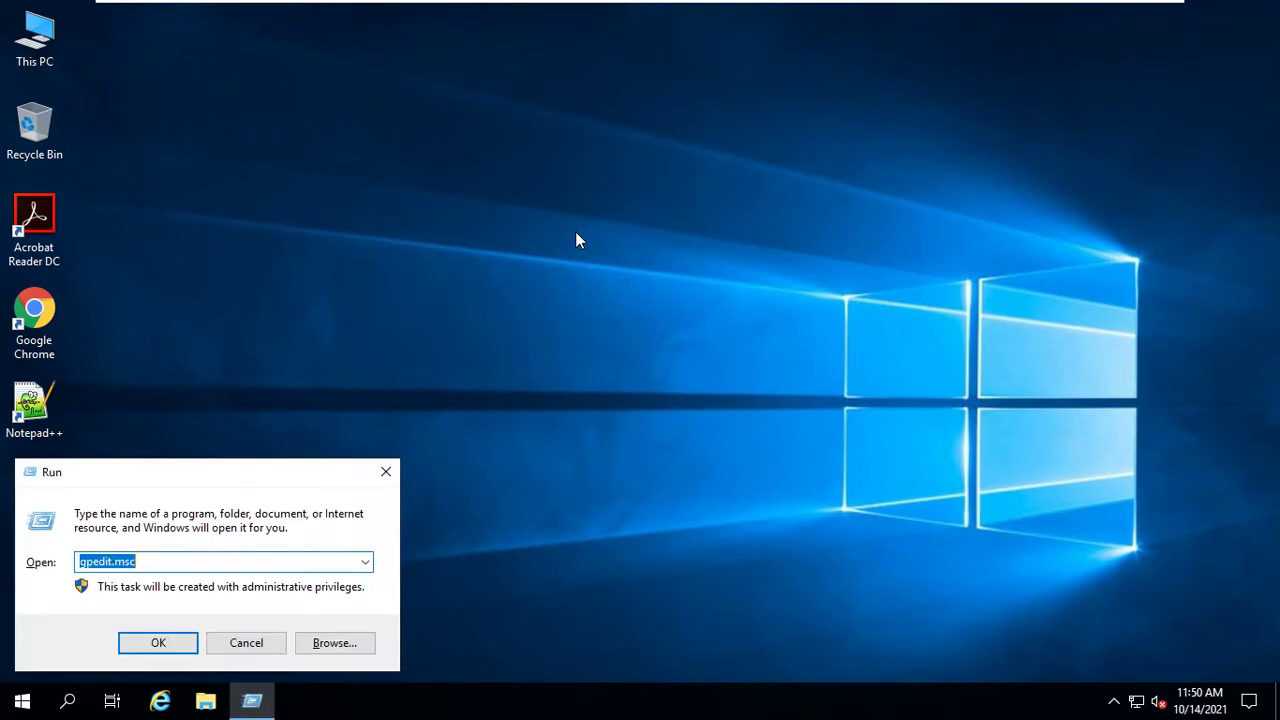
type("cmd")
key("Return")
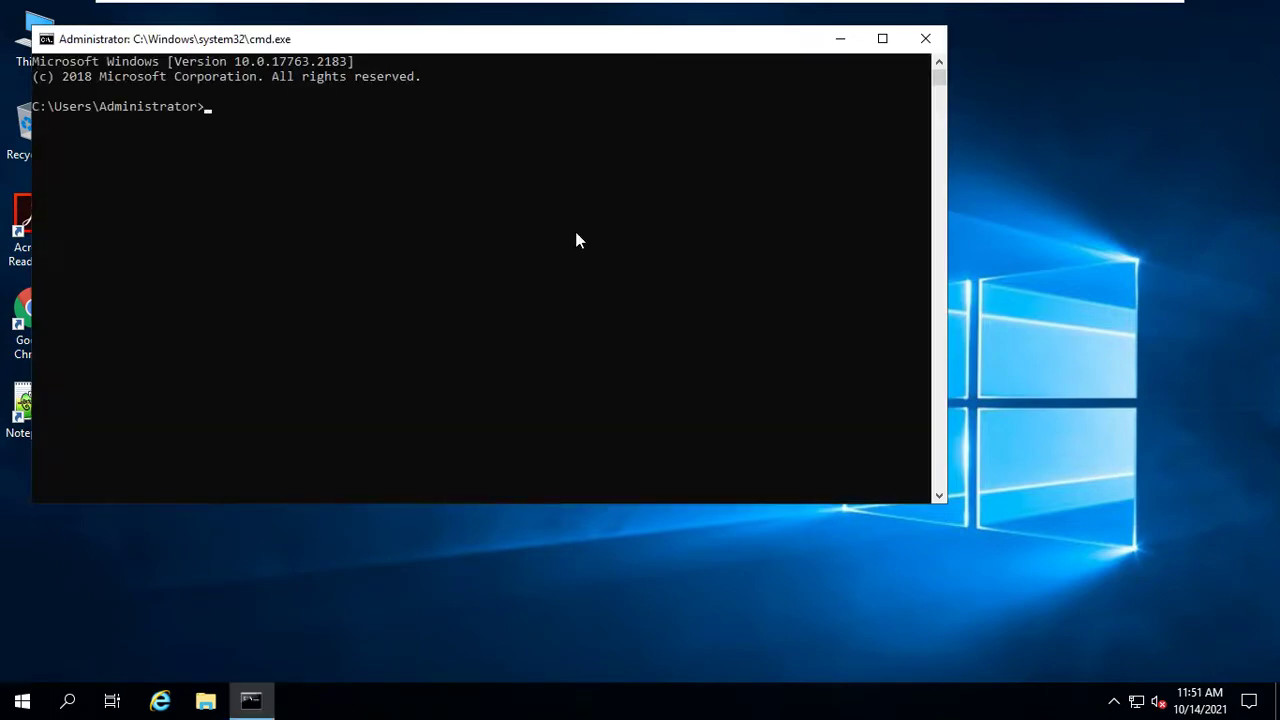
type("ipconfig")
key("Return")
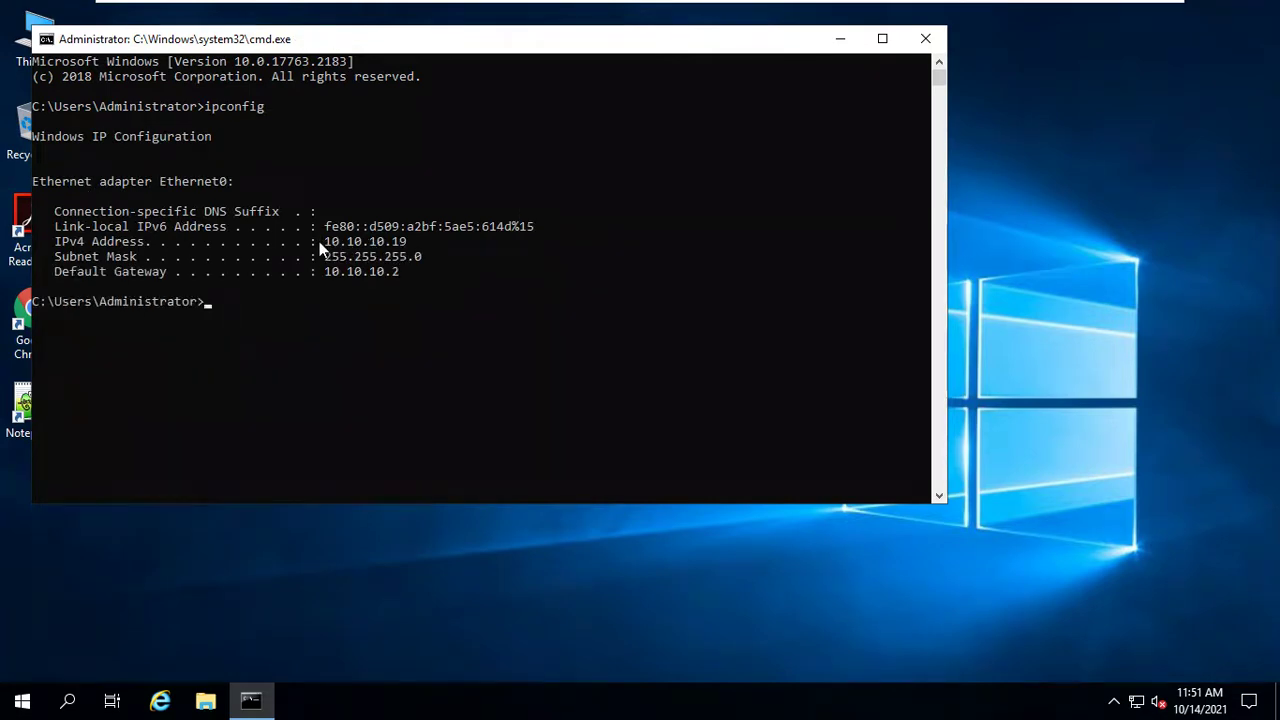
Highlight the IPv4 address 10.10.10.19 and copy the gateway 10.10.10.2 from the output
left_click_drag(319, 241, 405, 243)
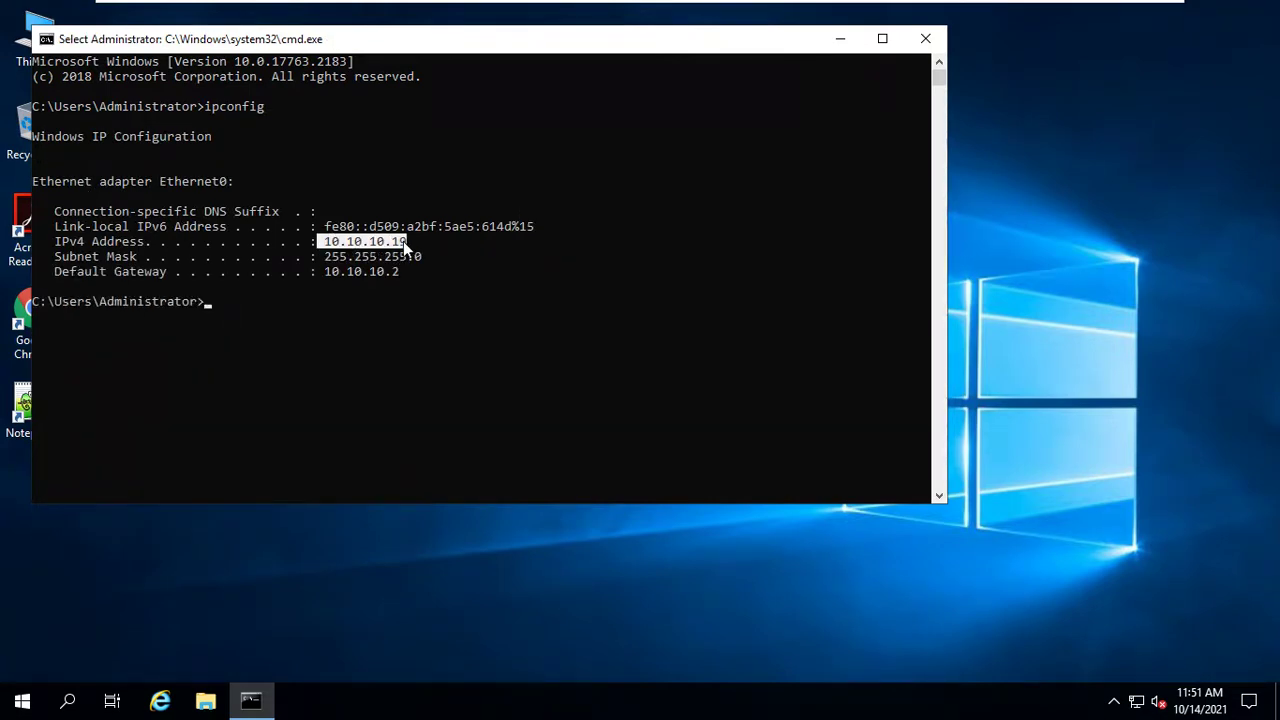
left_click(371, 249)
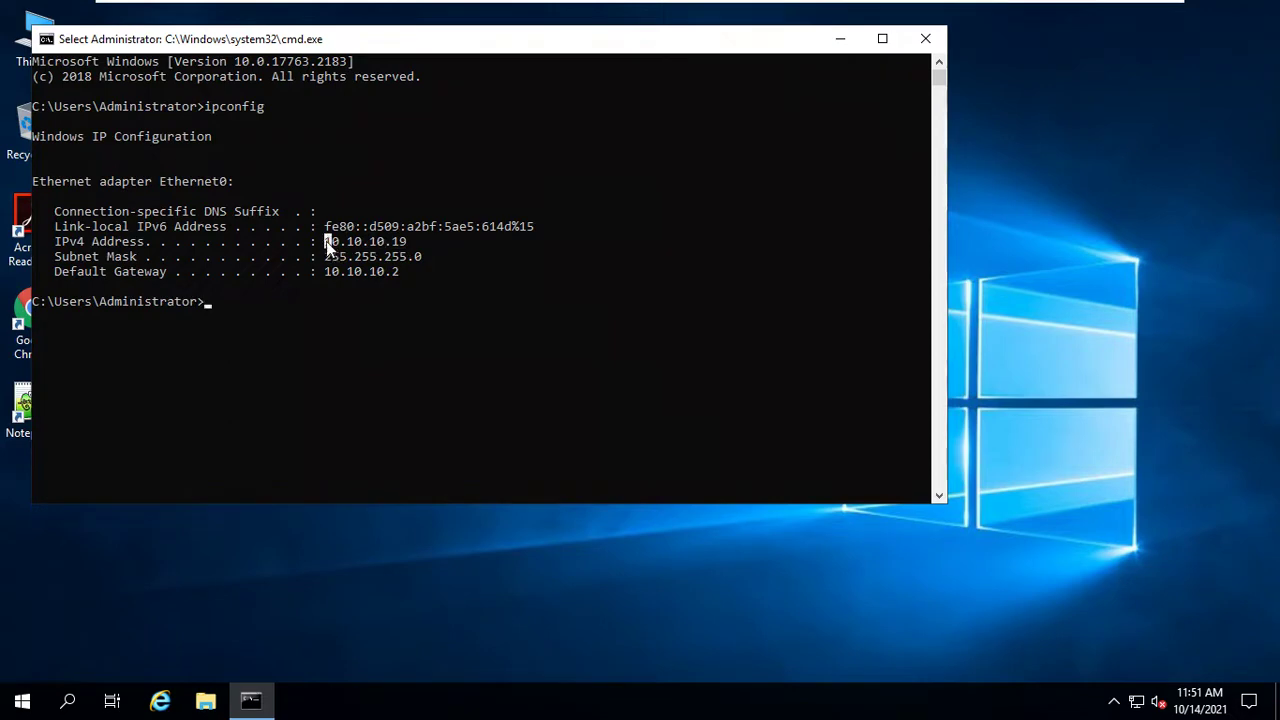
left_click_drag(322, 243, 401, 238)
left_click(406, 238)
left_click(397, 243)
left_click_drag(329, 273, 399, 270)
right_click(400, 270)
Clear the console with cls and close the Command Prompt with exit
type("clear")
key("BackSpace")
key("BackSpace")
key("BackSpace")
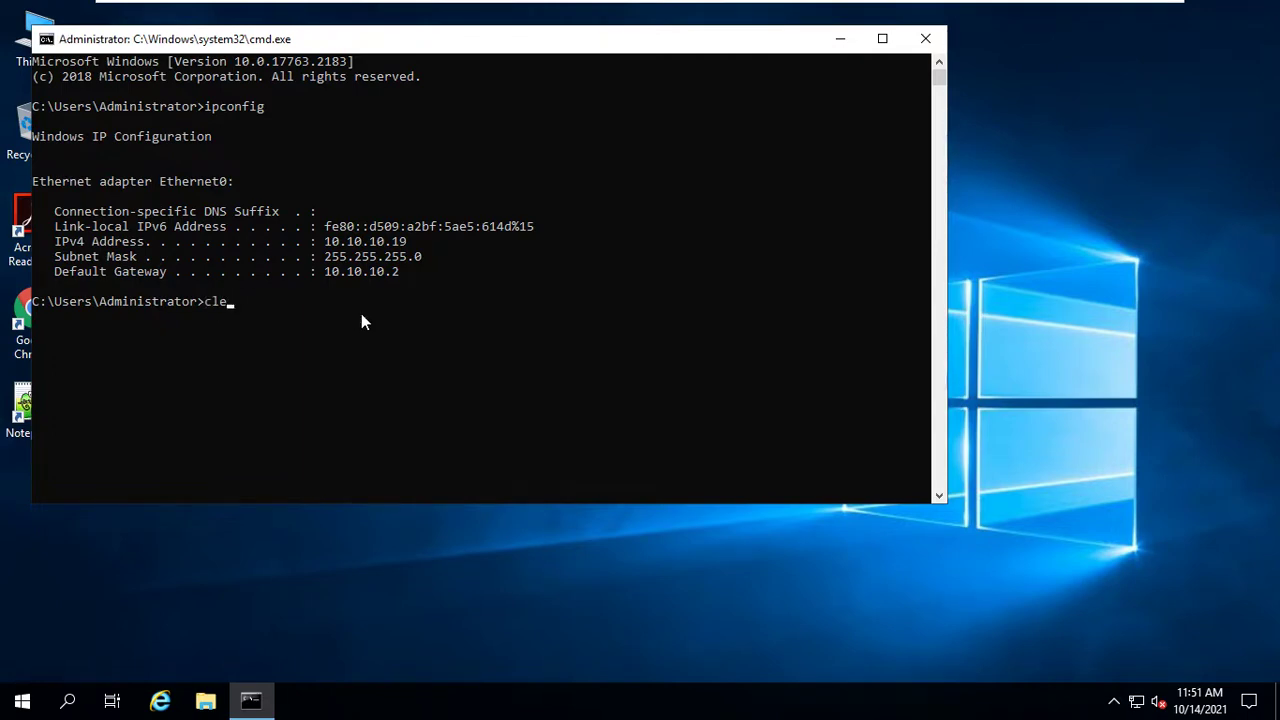
type("s")
key("Return")
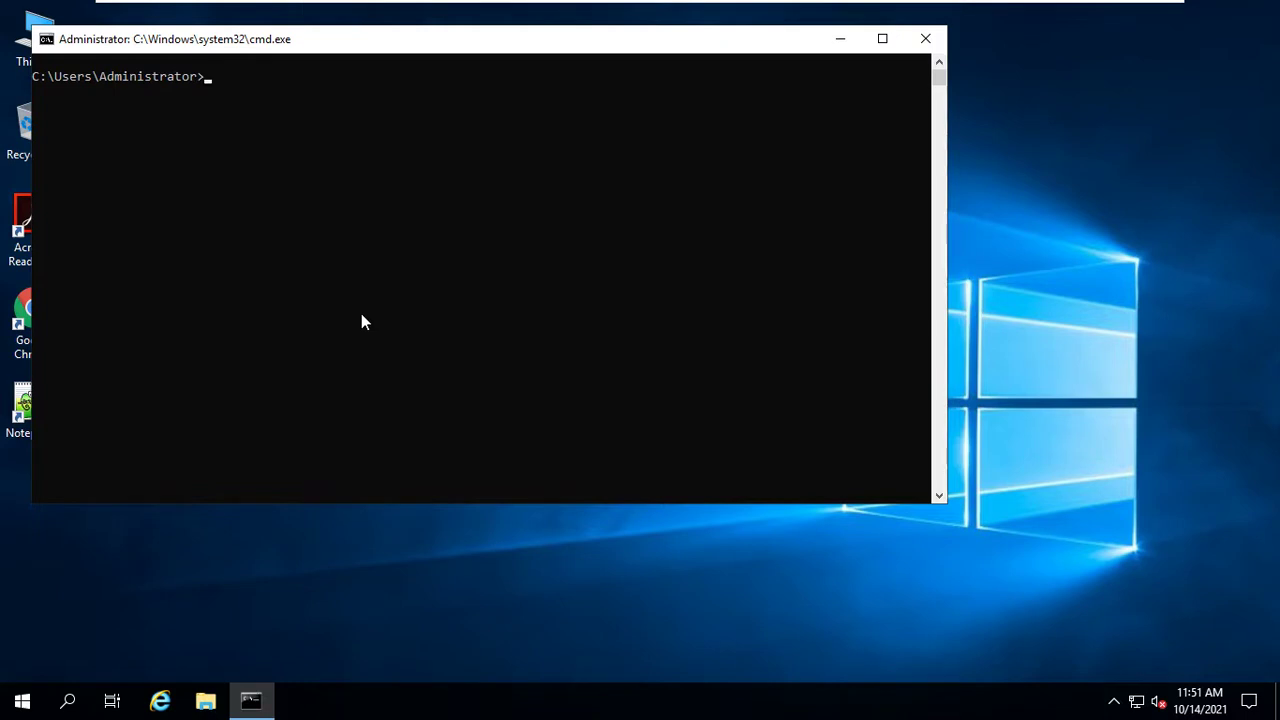
type("exit")
key("Return")
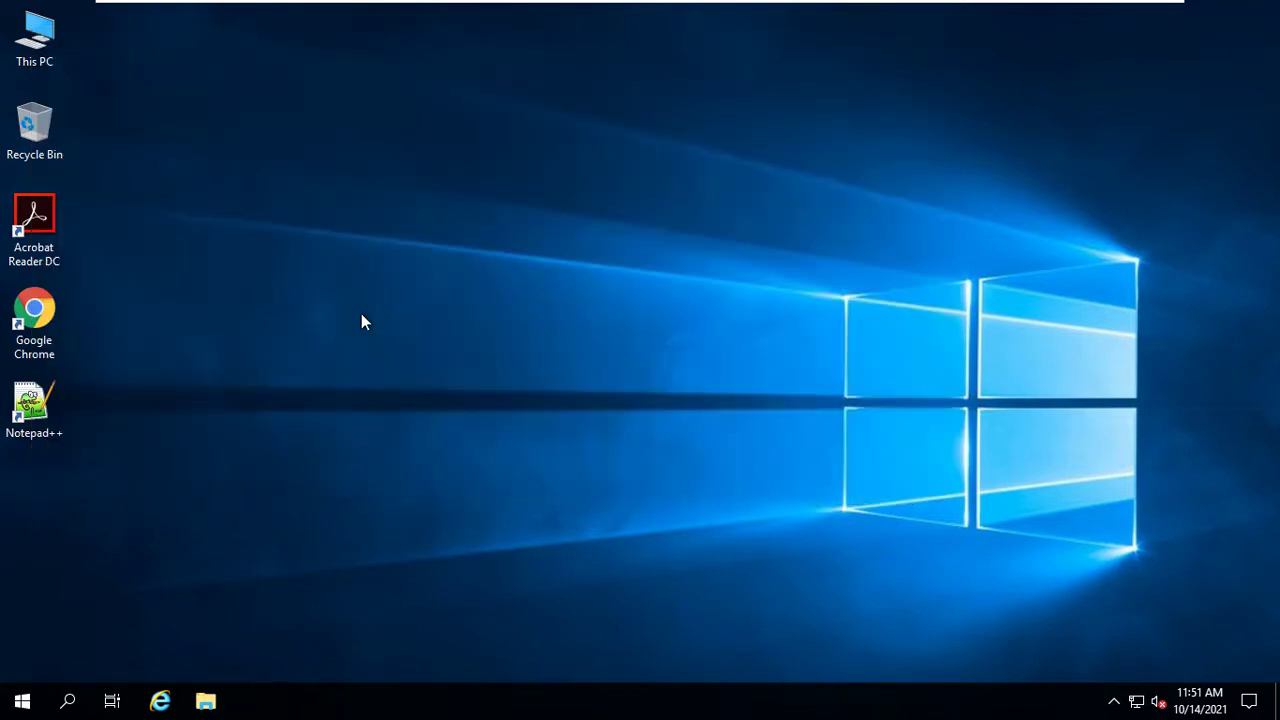
Refresh the guest desktop several times from its context menu
right_click(325, 239)
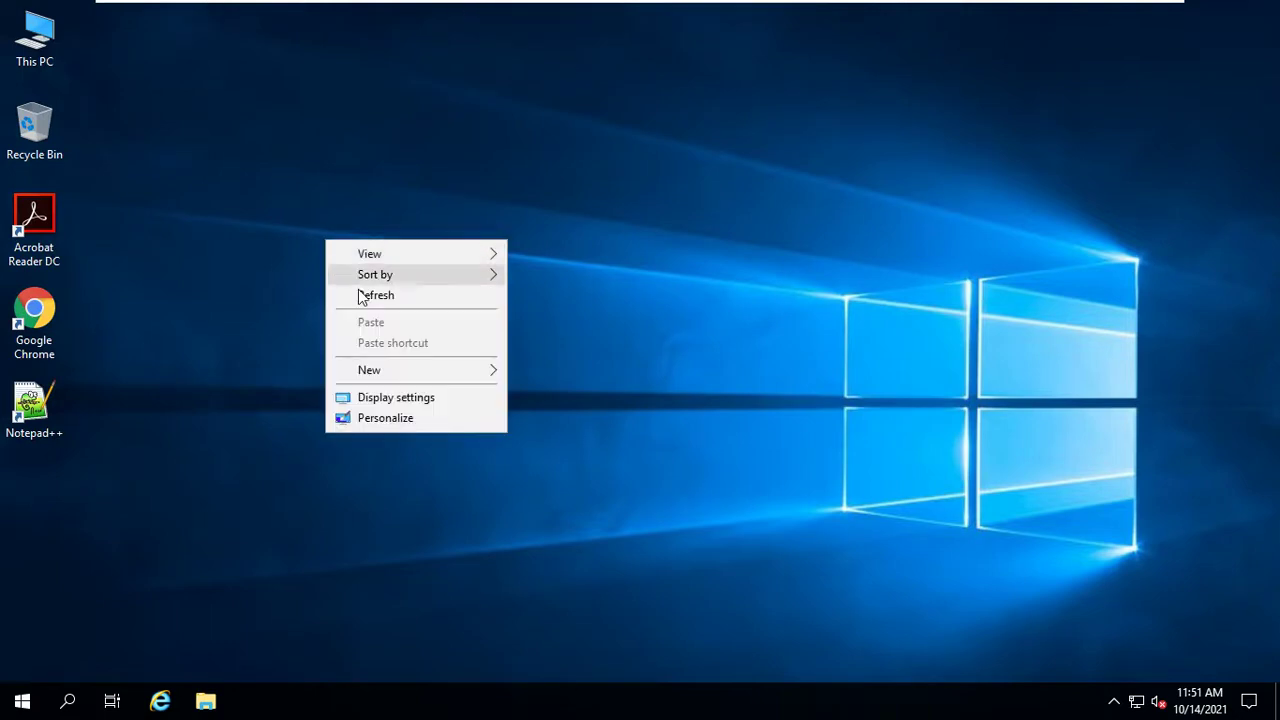
left_click(362, 292)
right_click(286, 120)
left_click(329, 176)
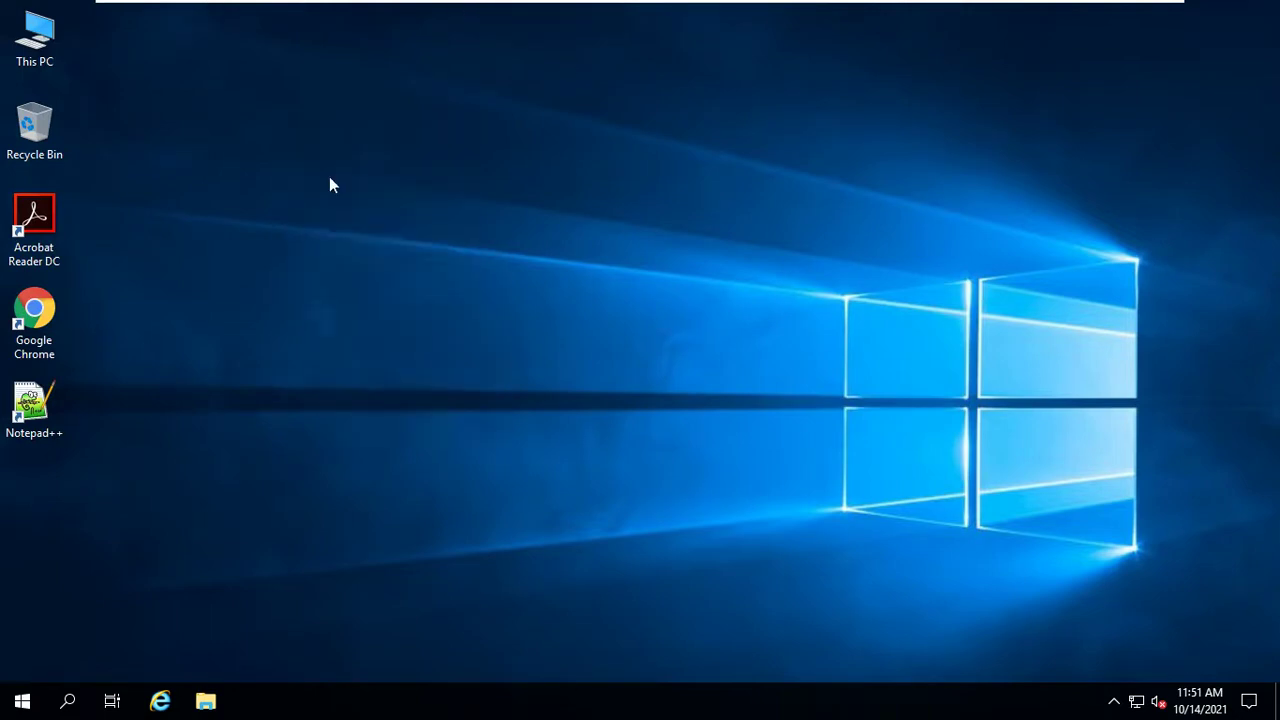
right_click(329, 176)
left_click(371, 234)
right_click(274, 111)
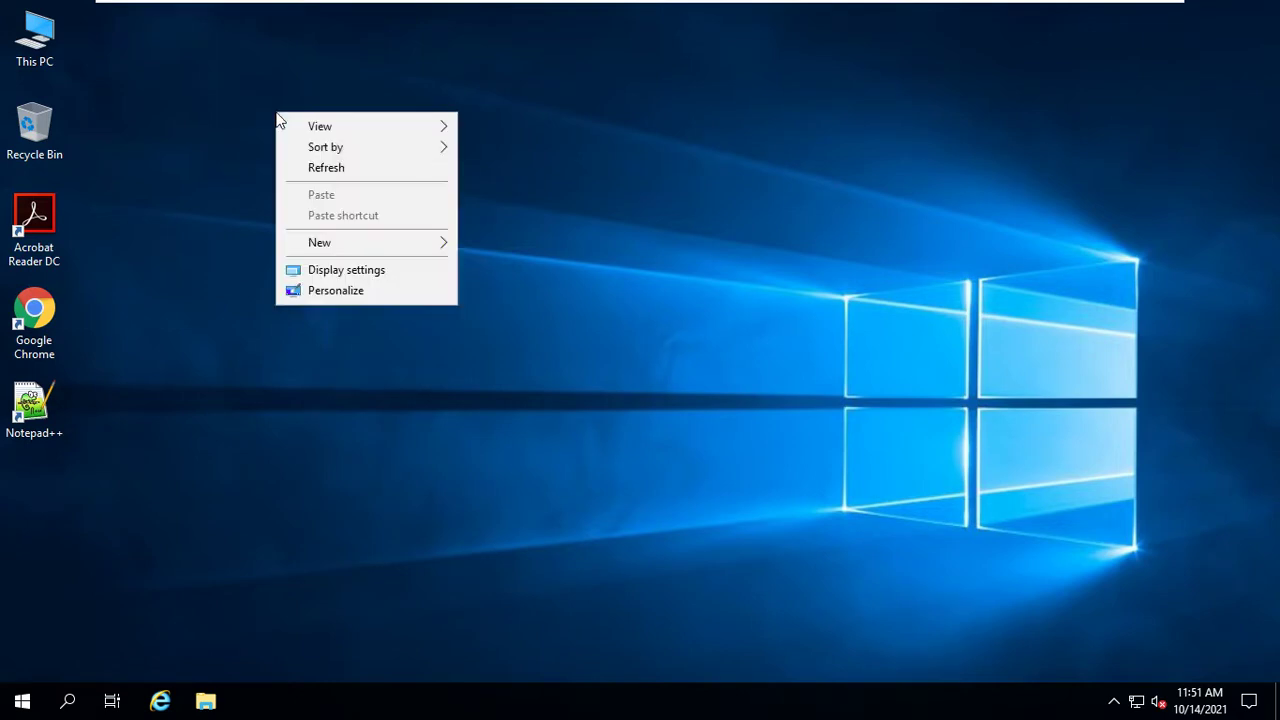
left_click(309, 166)
right_click(292, 136)
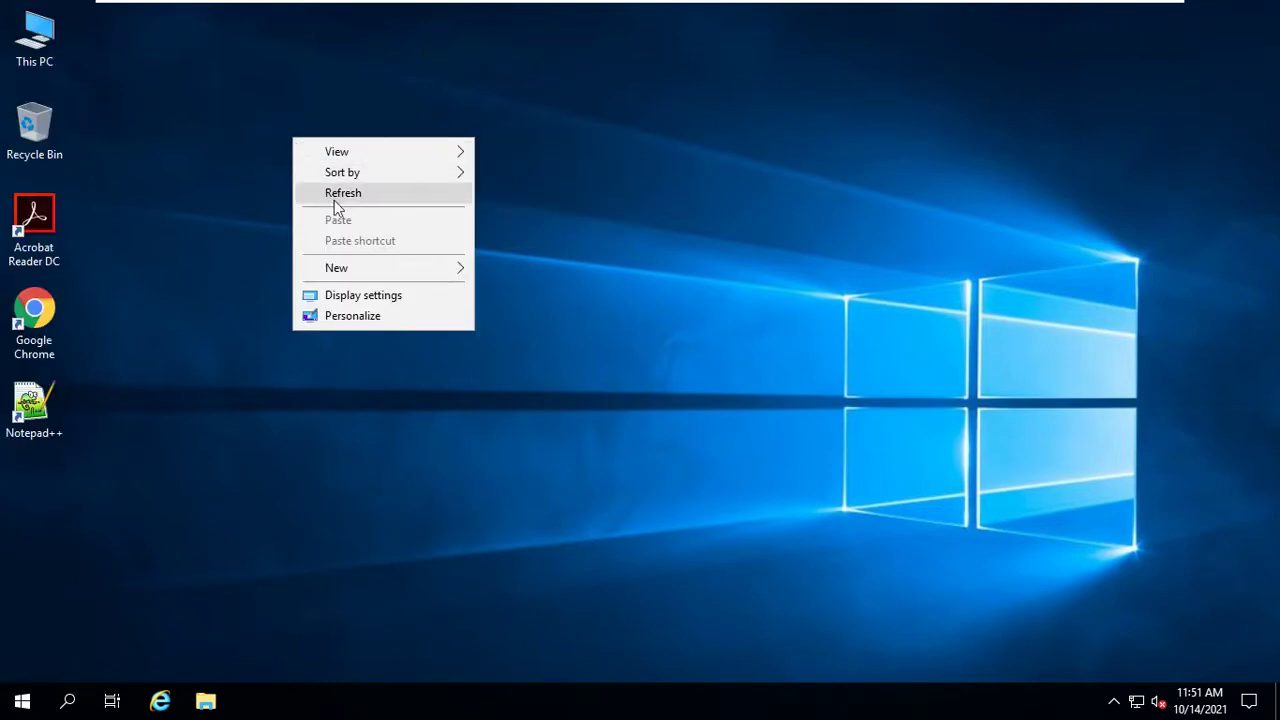
left_click(335, 191)
right_click(264, 135)
left_click(310, 191)
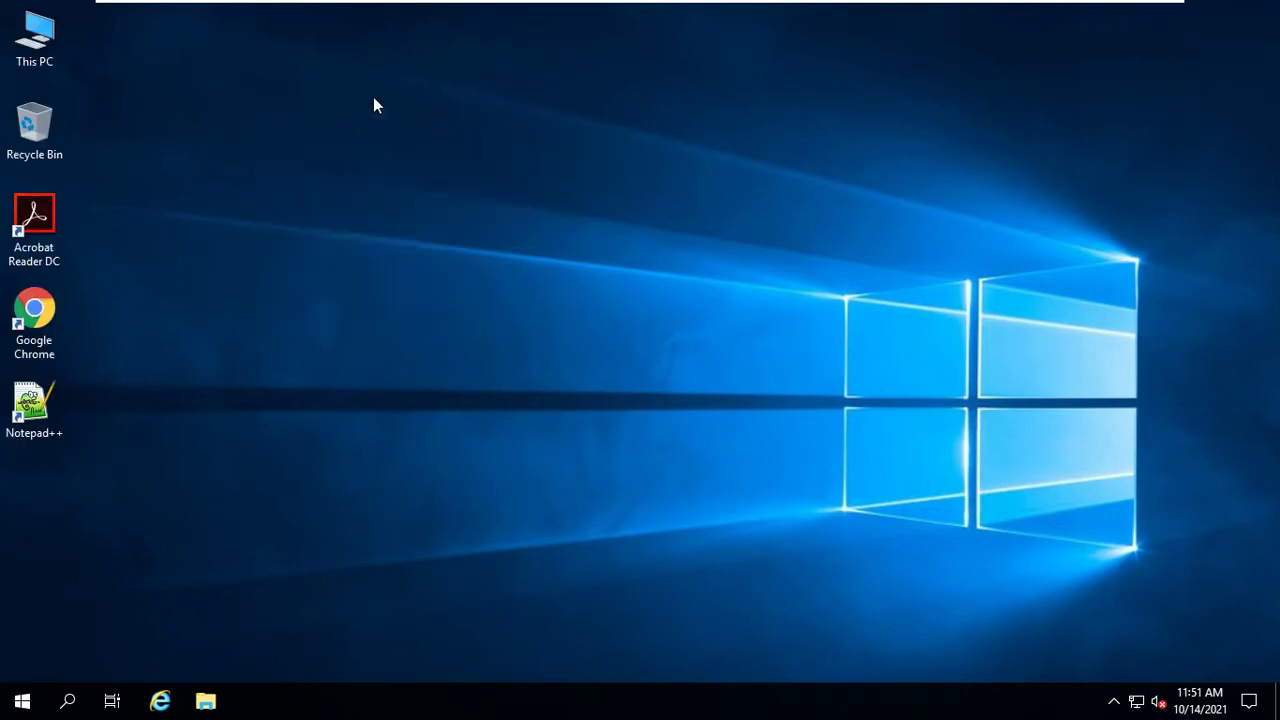
Switch to the Windows Server 2016 tab and send it Ctrl+Alt+Del
mouse_move(688, 10)
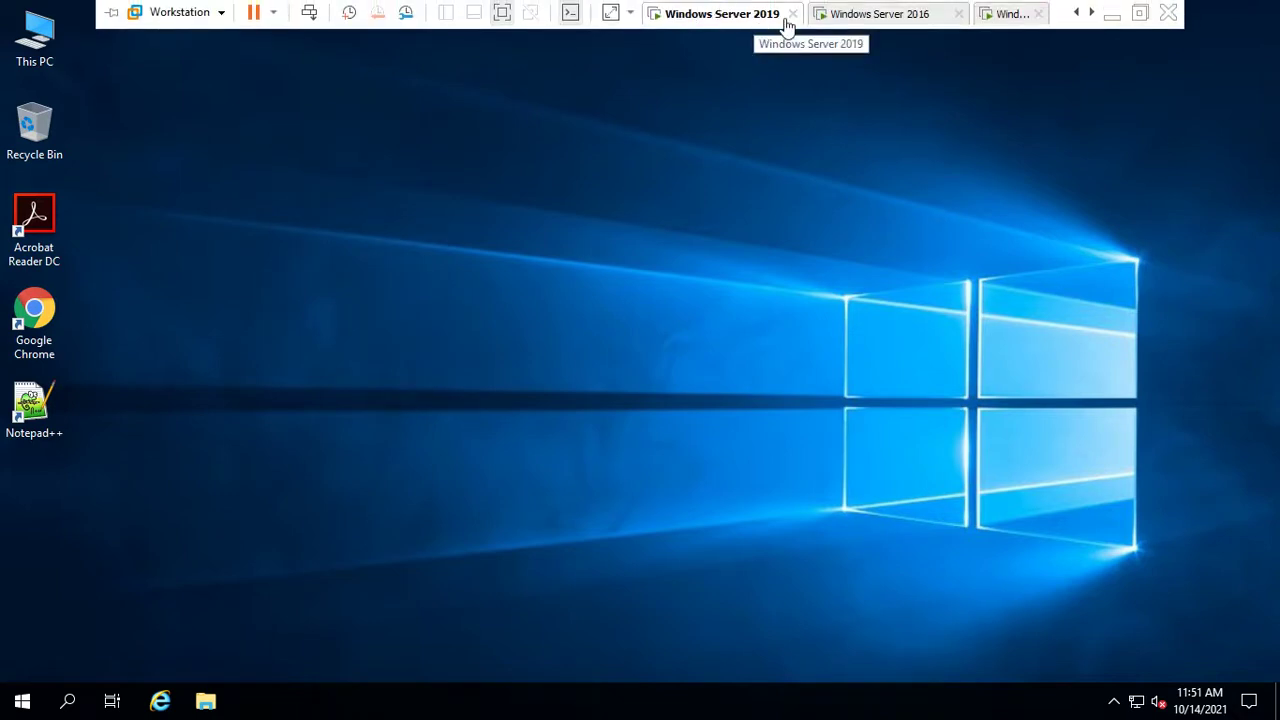
left_click(872, 15)
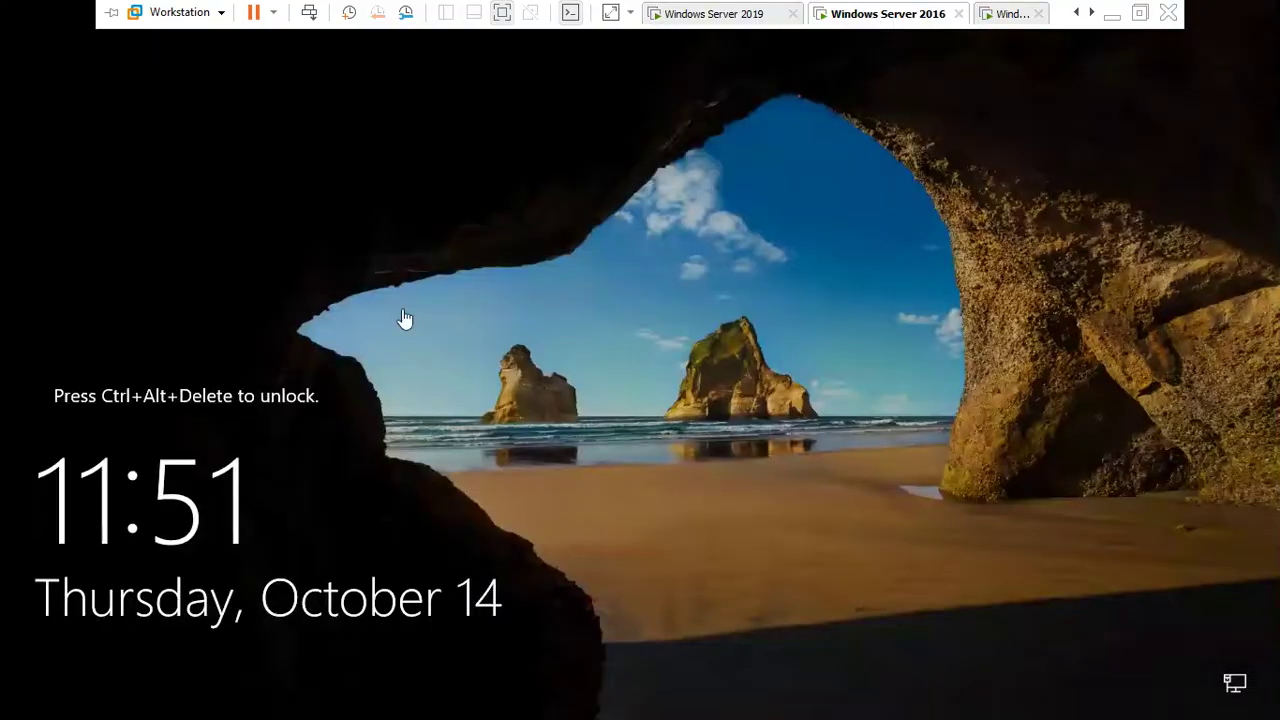
left_click(188, 14)
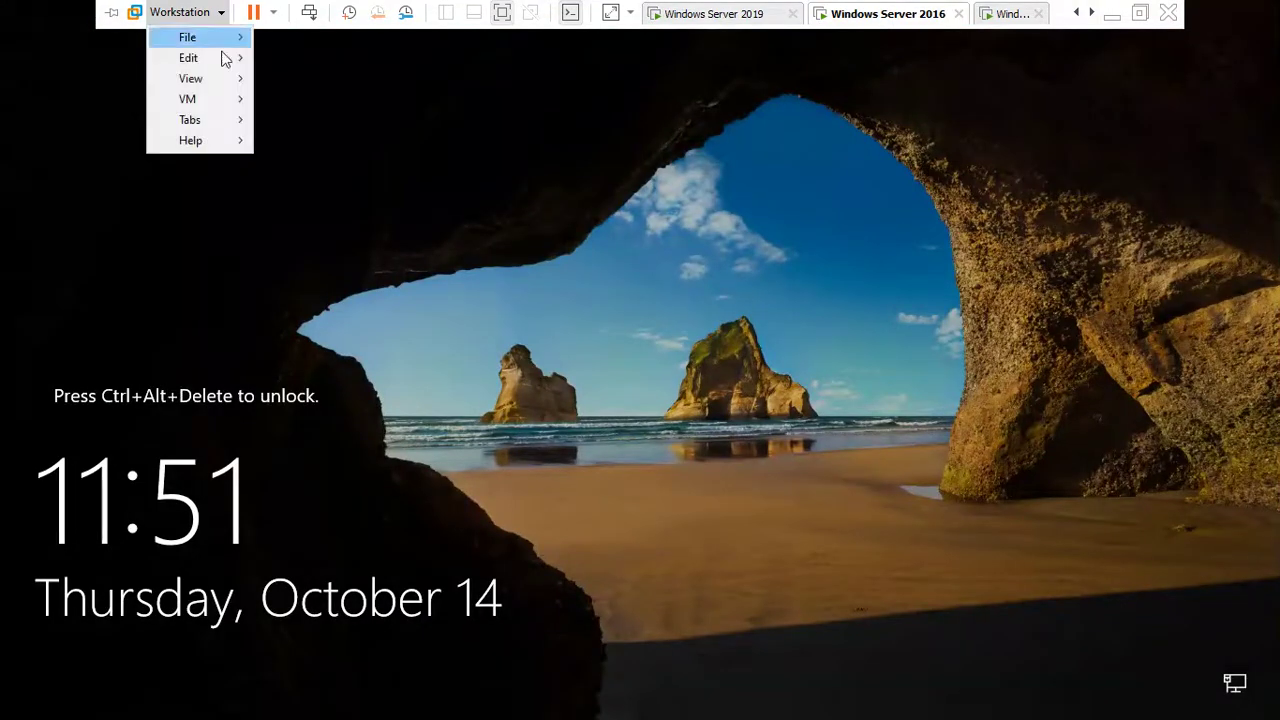
mouse_move(219, 86)
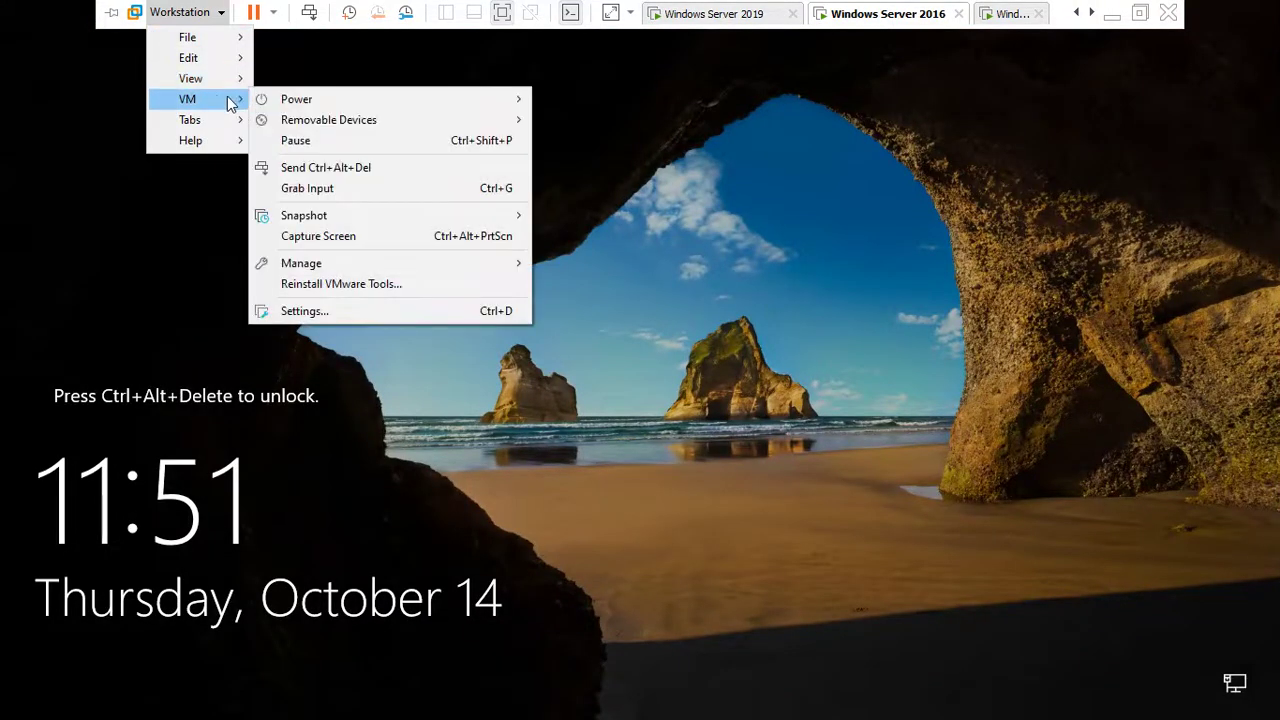
left_click(325, 167)
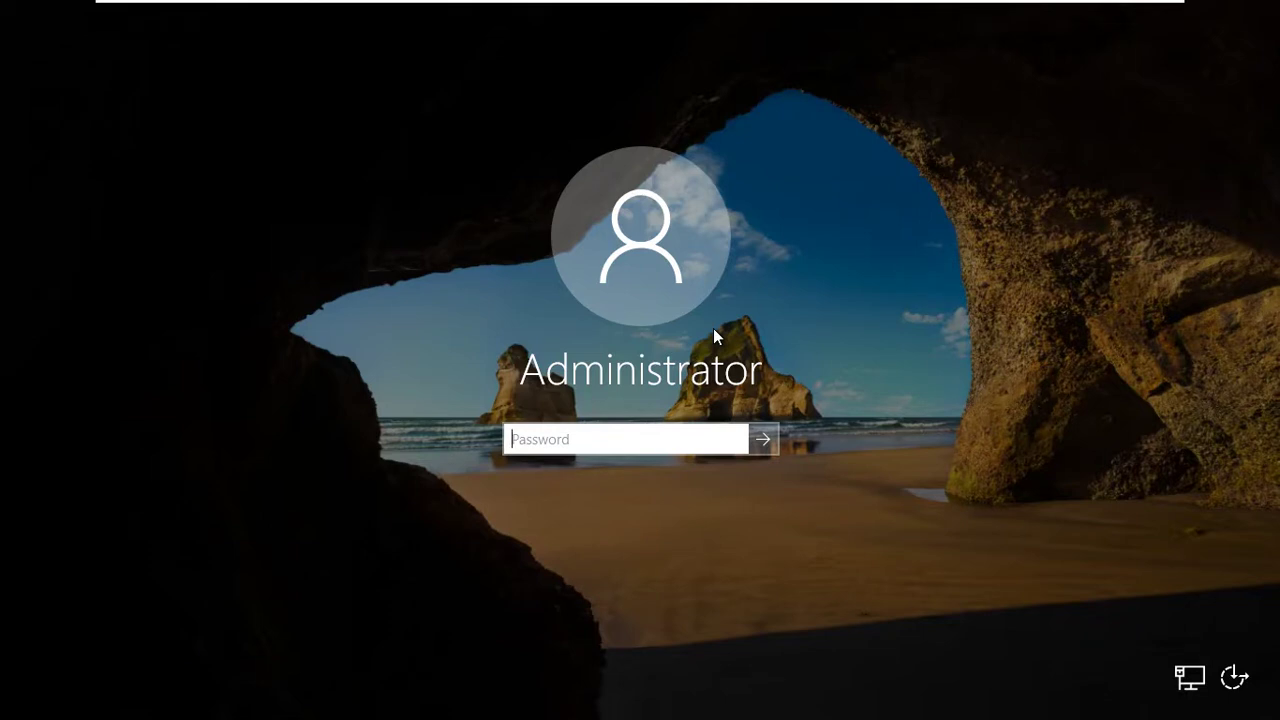
Enter the Administrator account password, fixing a typo, and sign in
type("*****")
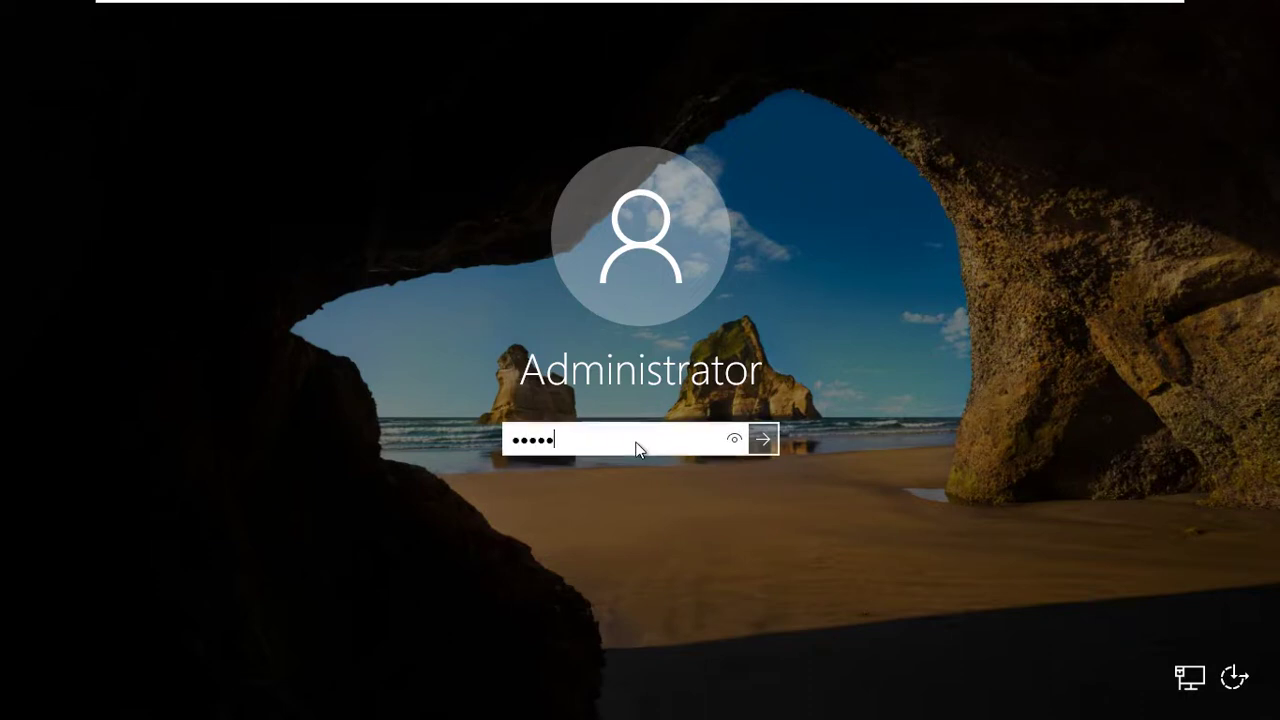
key("BackSpace")
key("BackSpace")
key("BackSpace")
key("BackSpace")
key("BackSpace")
type("*********")
key("Return")
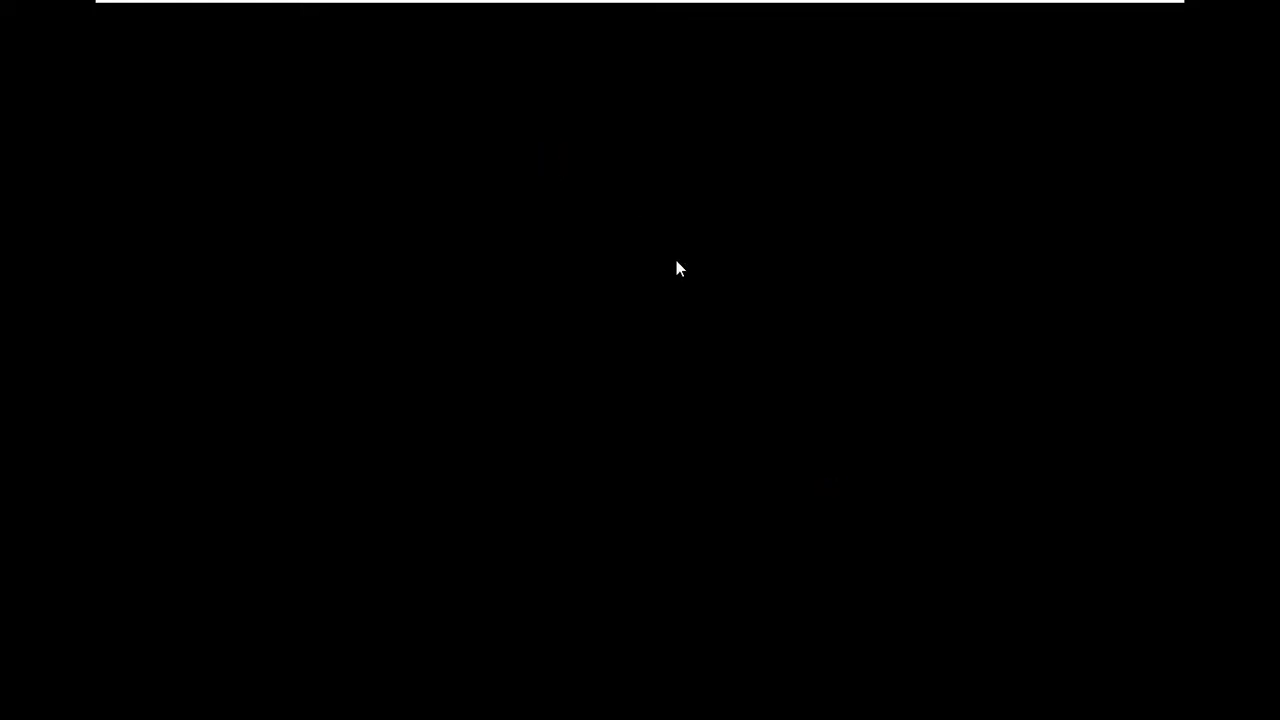
mouse_move(580, 6)
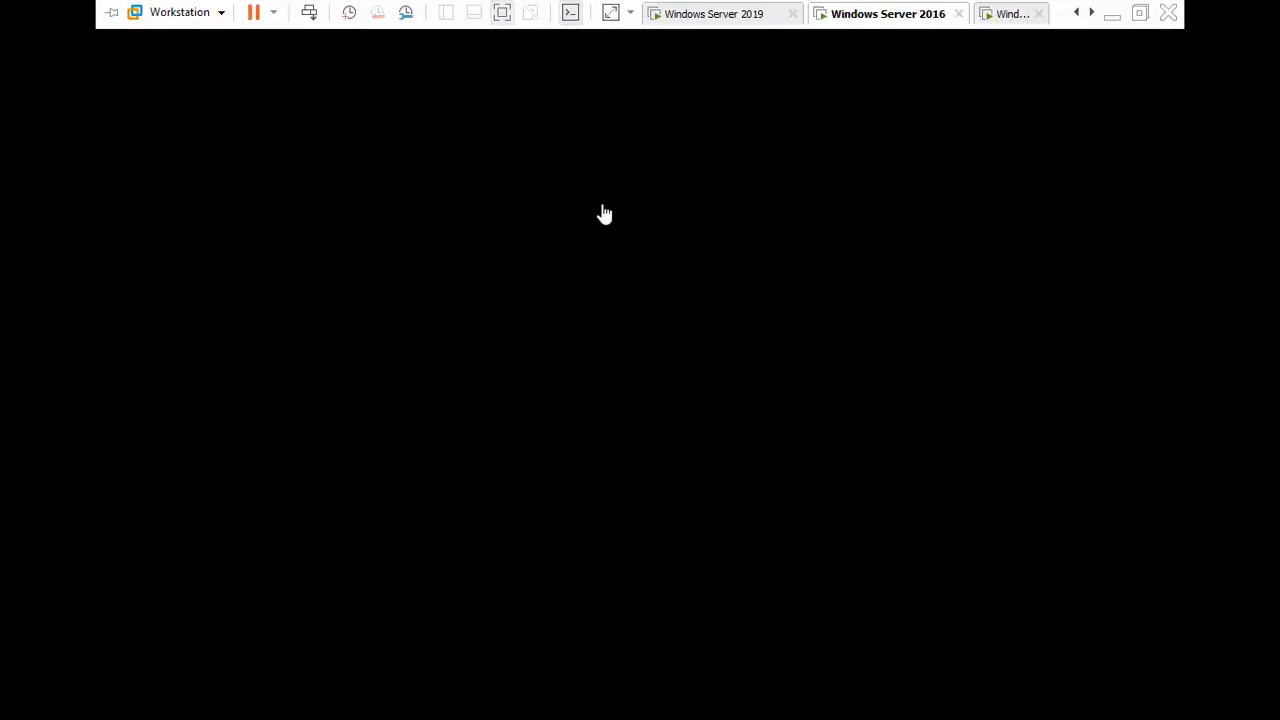